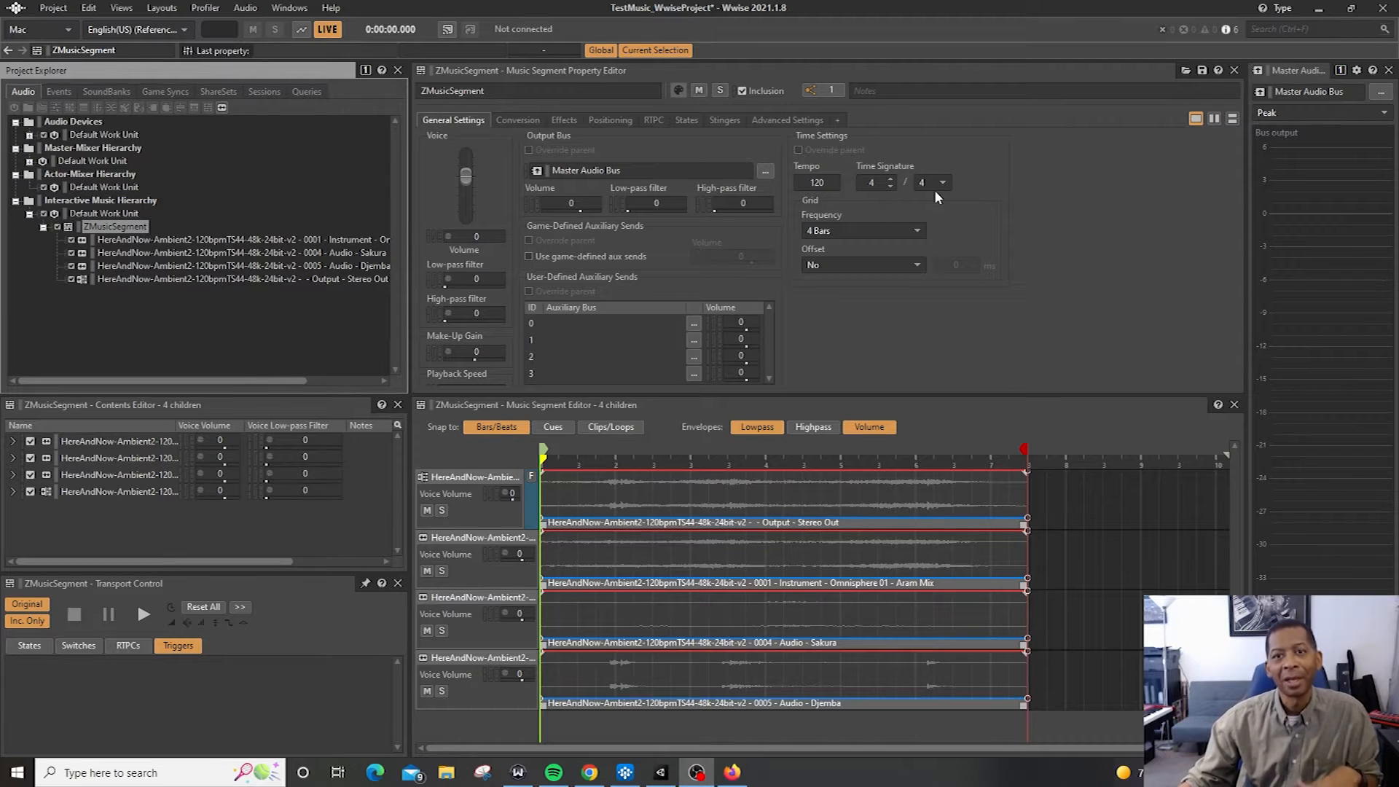
Create a new music segment under the Interactive Music Hierarchy's Default Work Unit
click(137, 214)
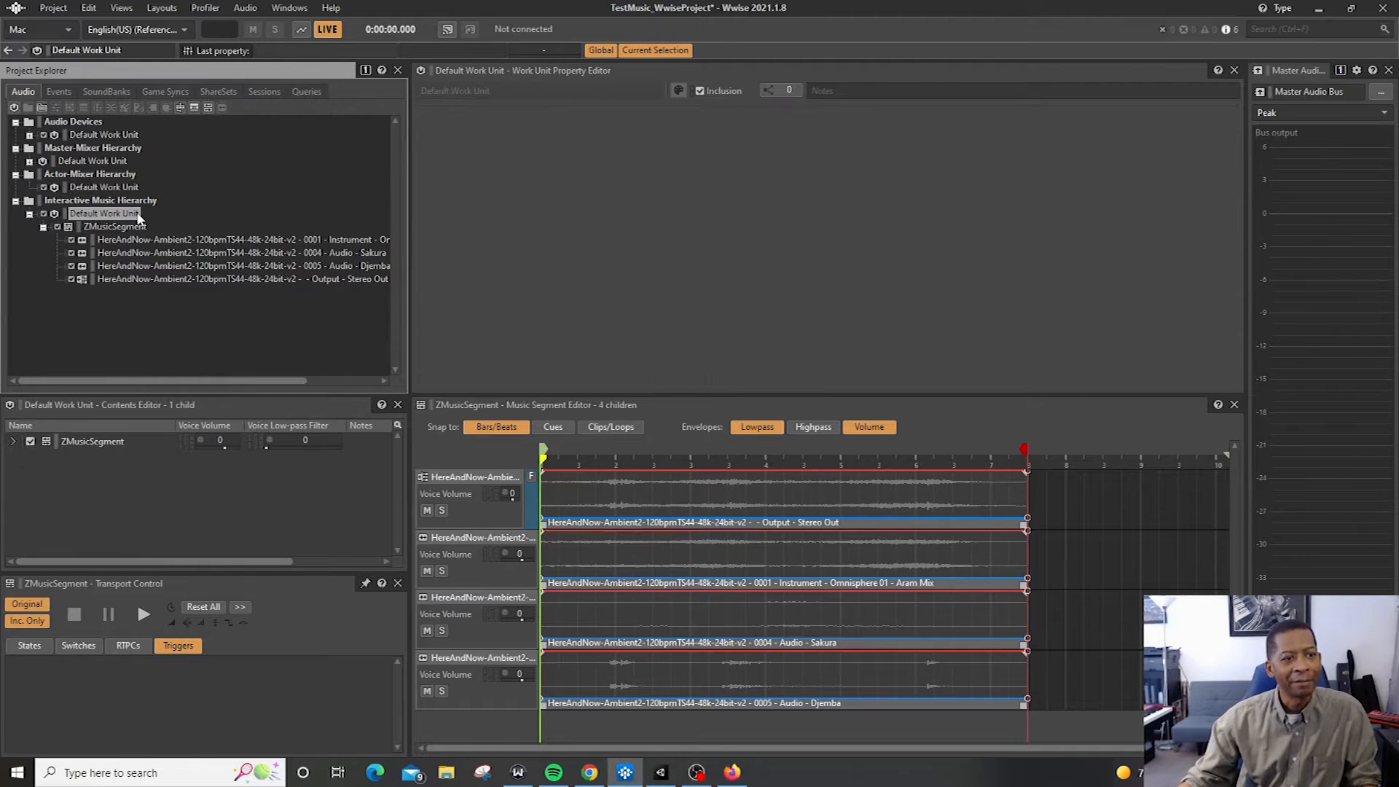
right_click(138, 216)
mouse_move(203, 221)
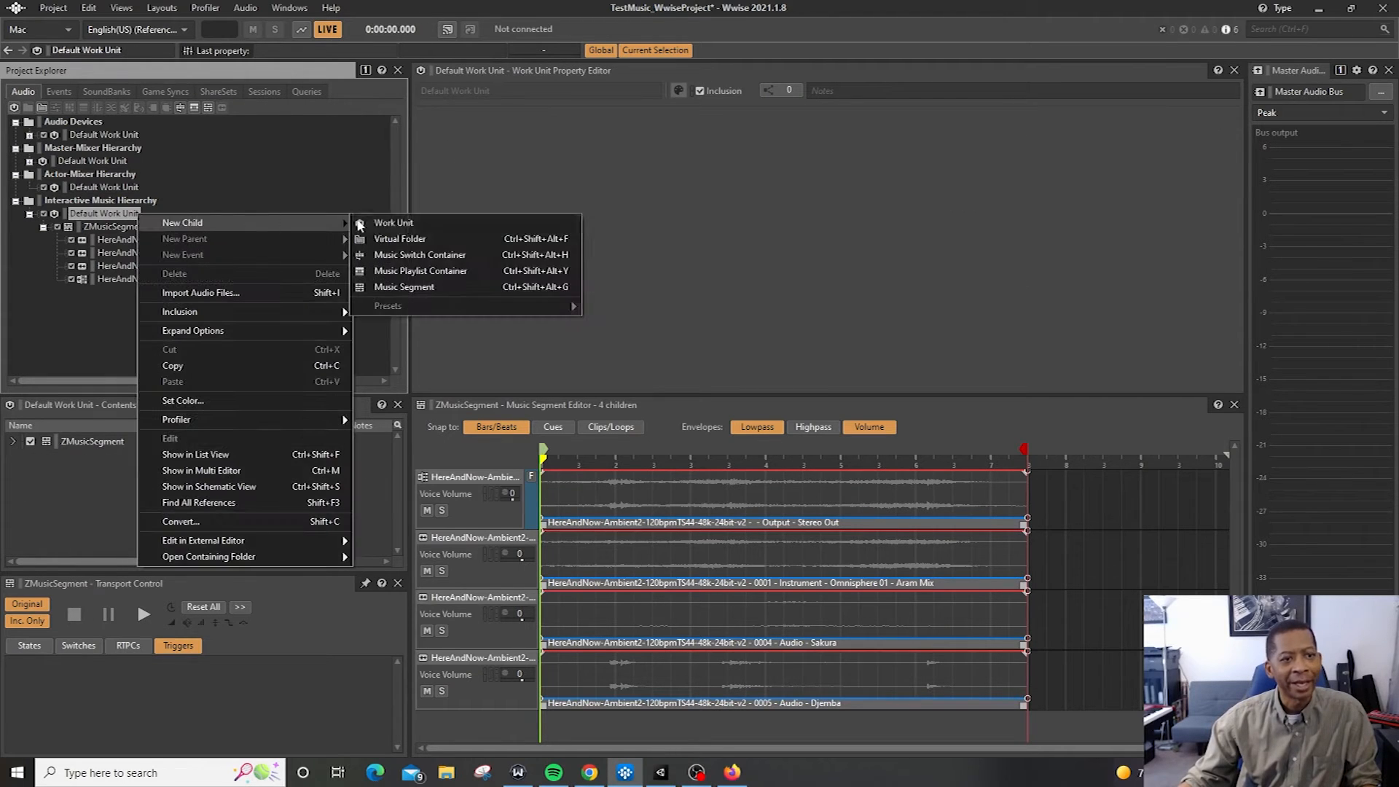
click(455, 287)
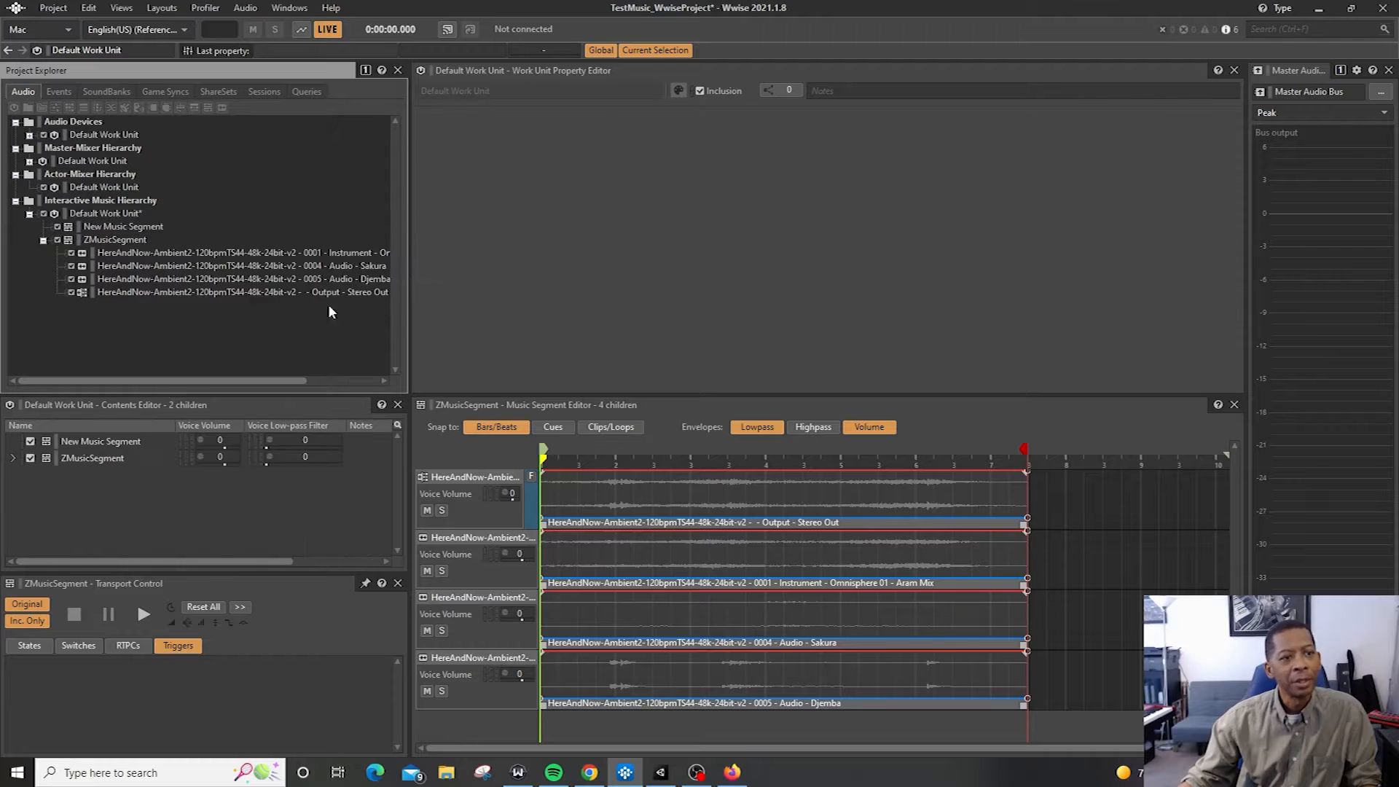
Select ZMusicSegment and switch to the Events hierarchy
click(115, 239)
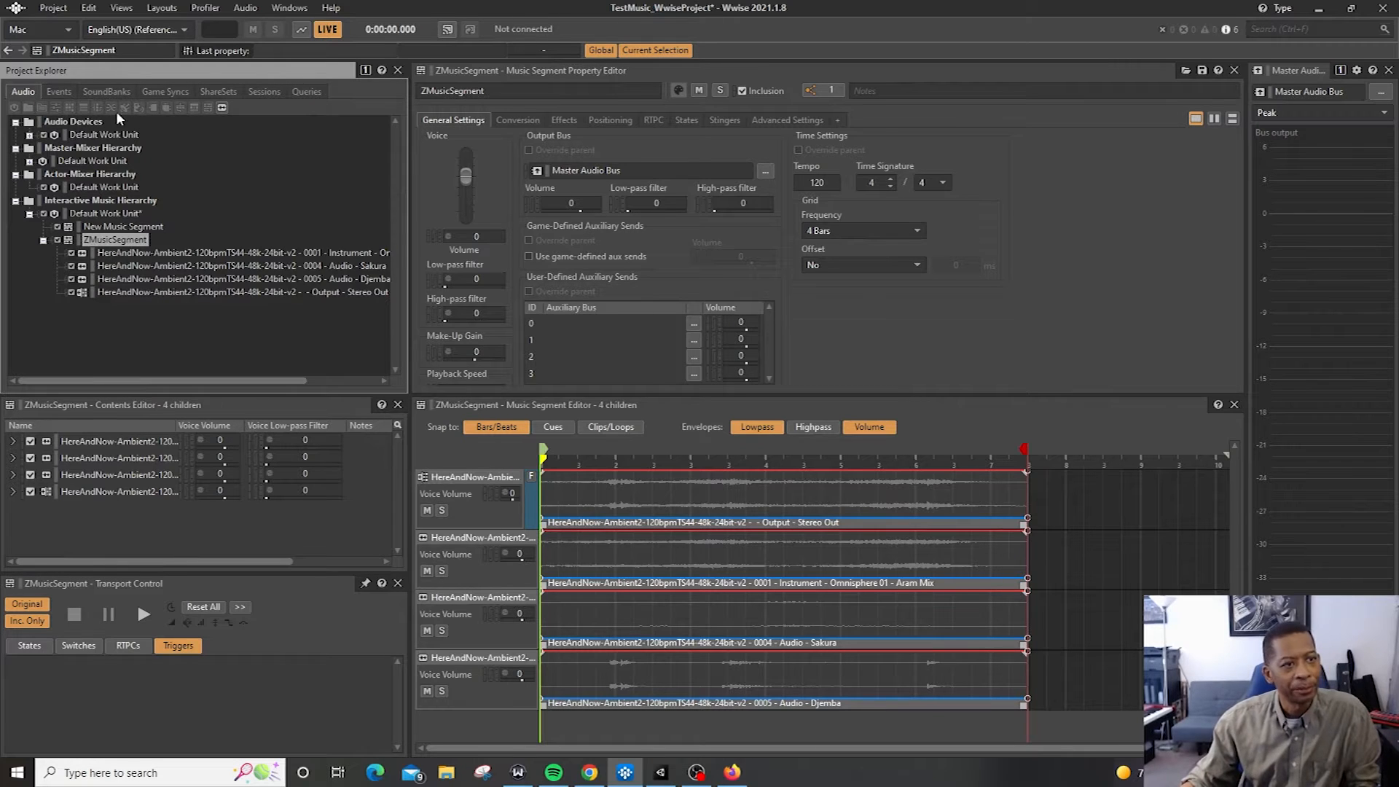
click(58, 94)
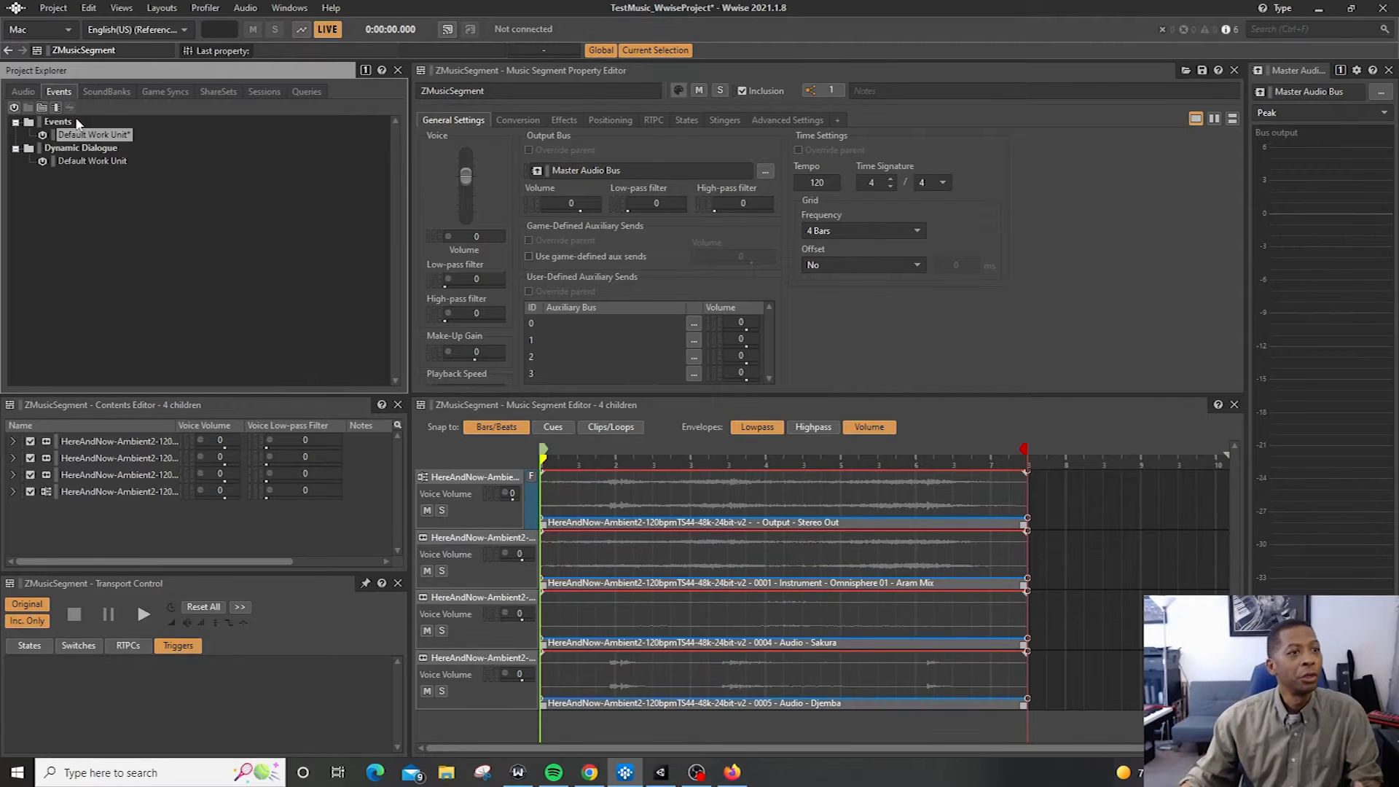
right_click(73, 135)
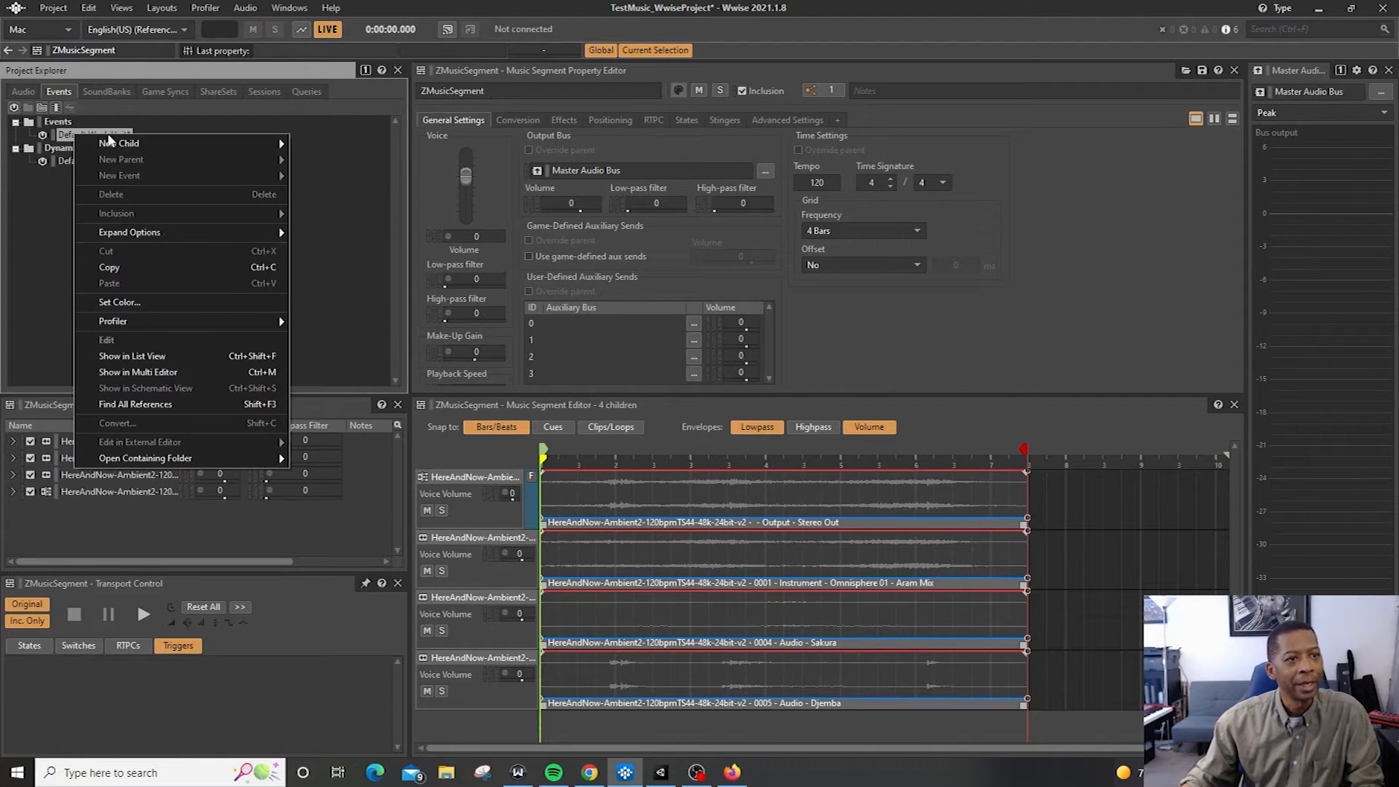
mouse_move(126, 145)
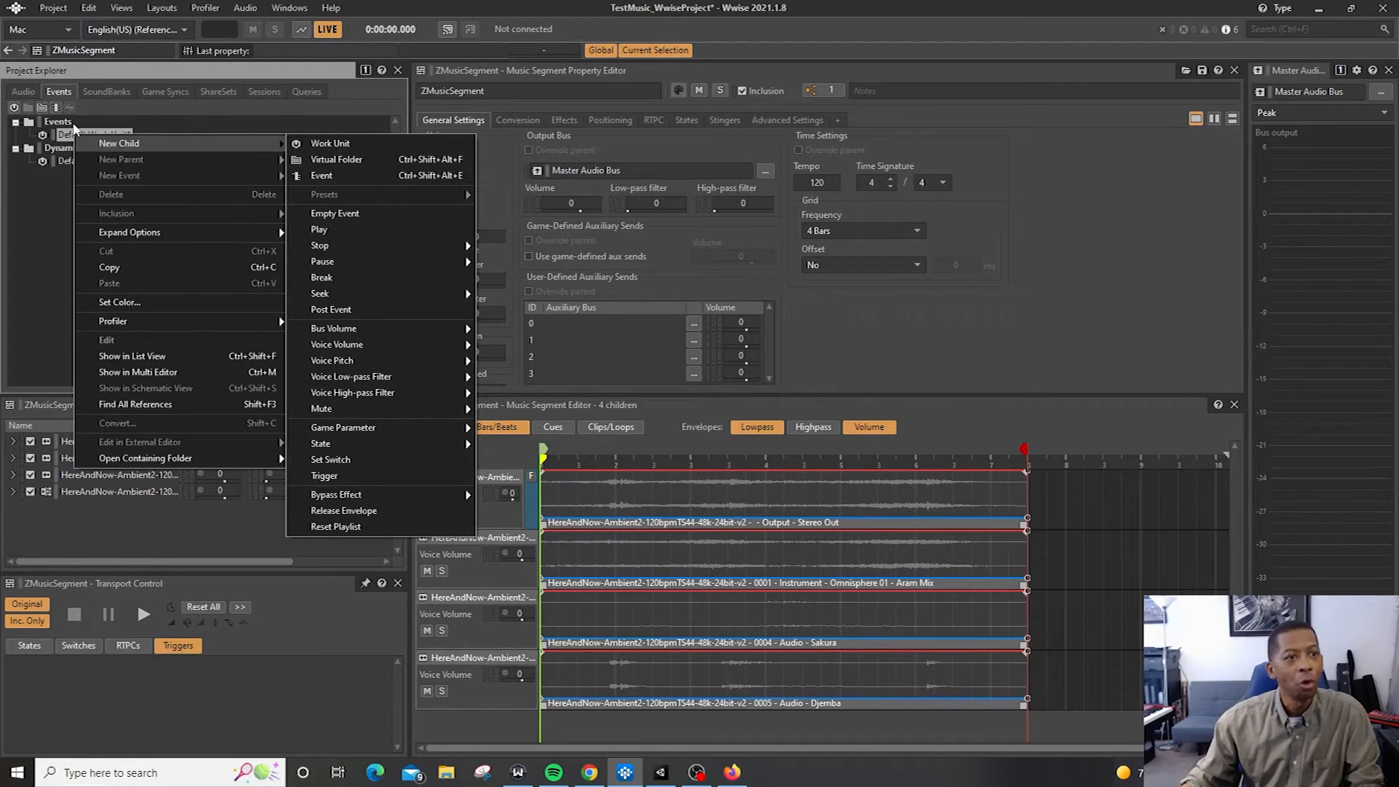
click(28, 204)
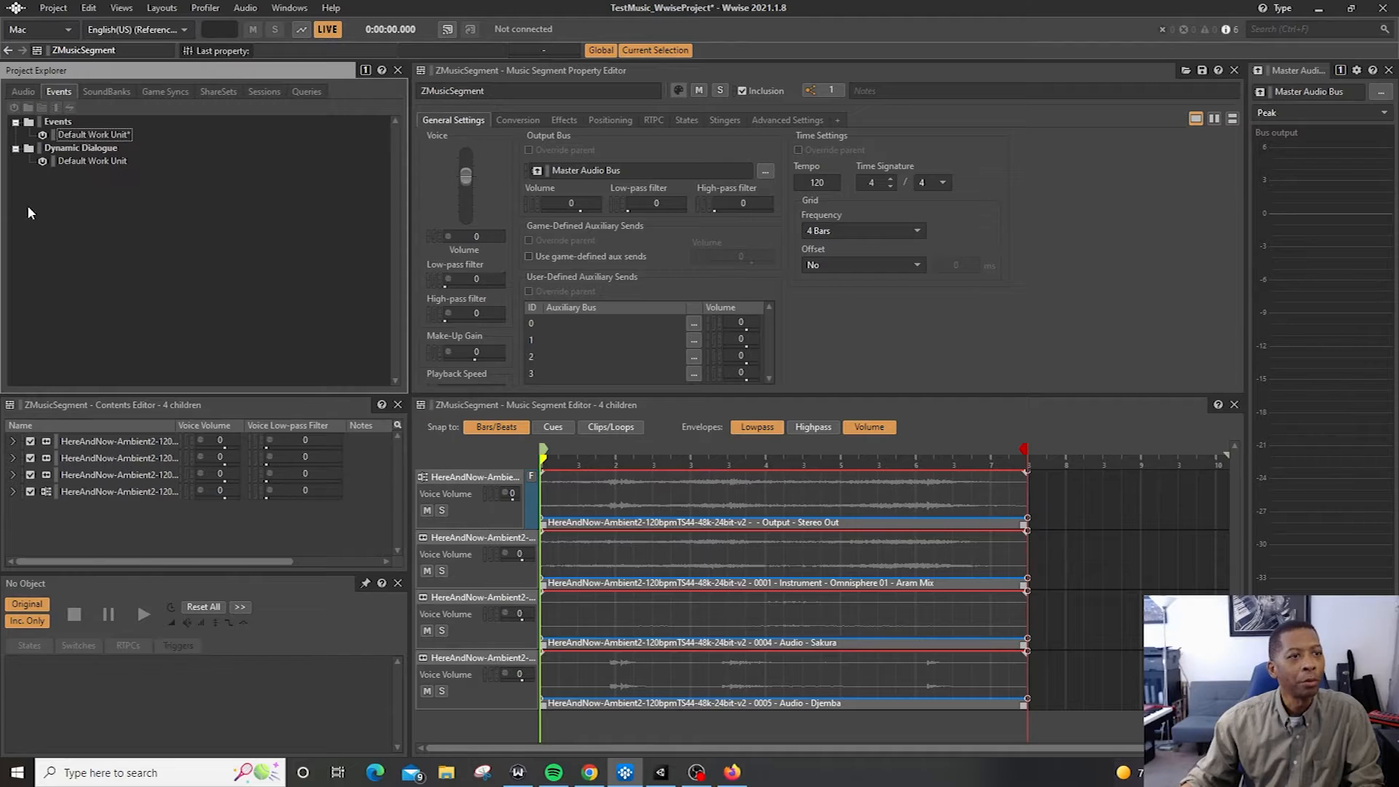
Create a new event in the Events Default Work Unit named TestBackgroundMusic
click(90, 137)
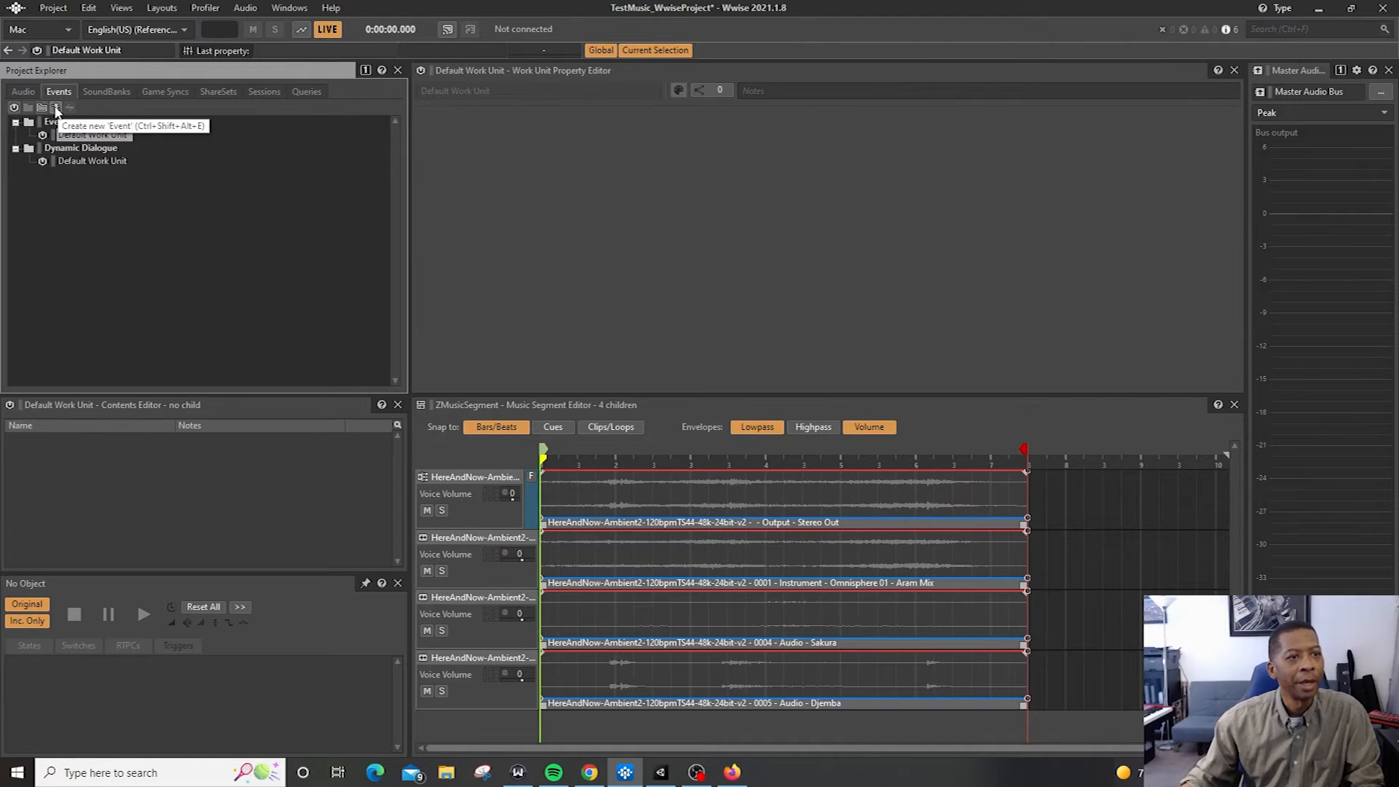
click(56, 108)
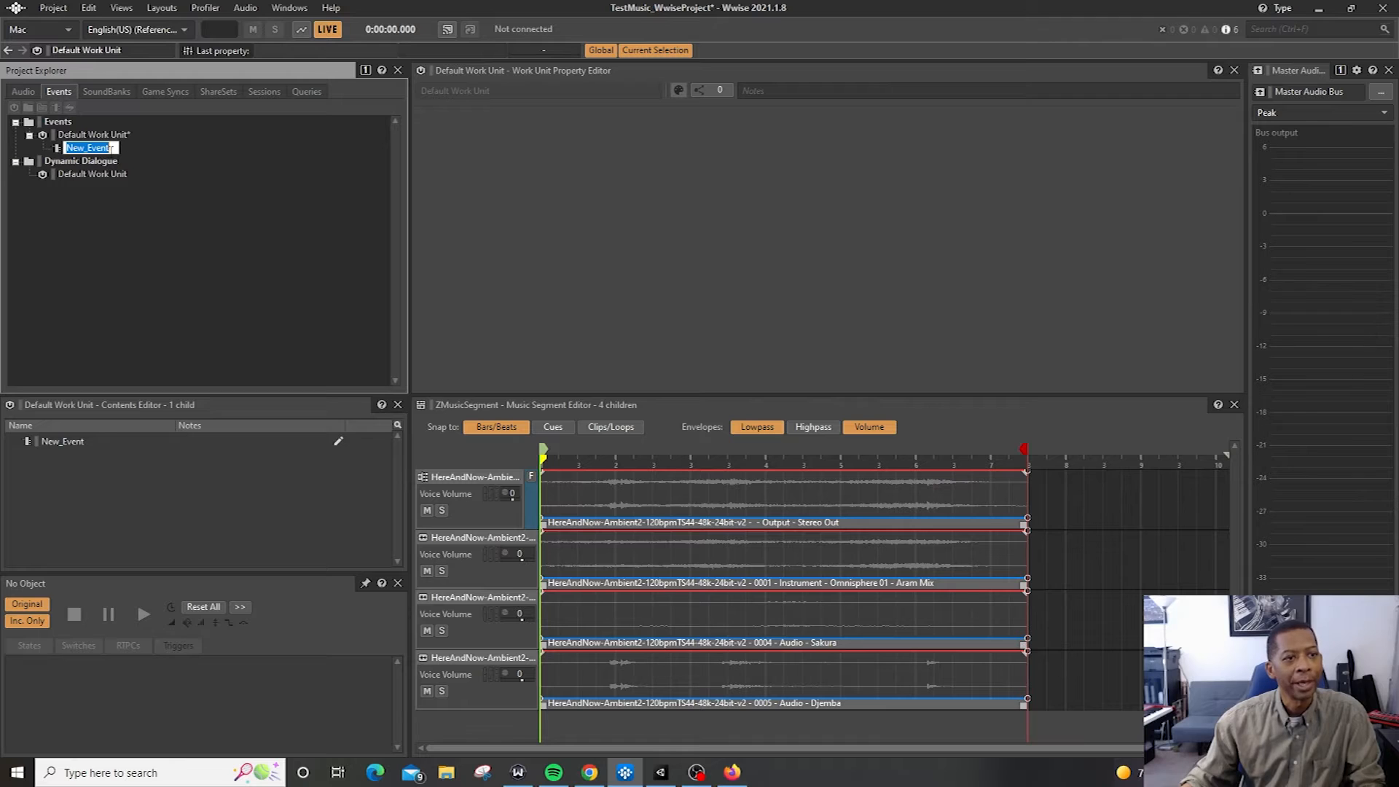
text(TestBac)
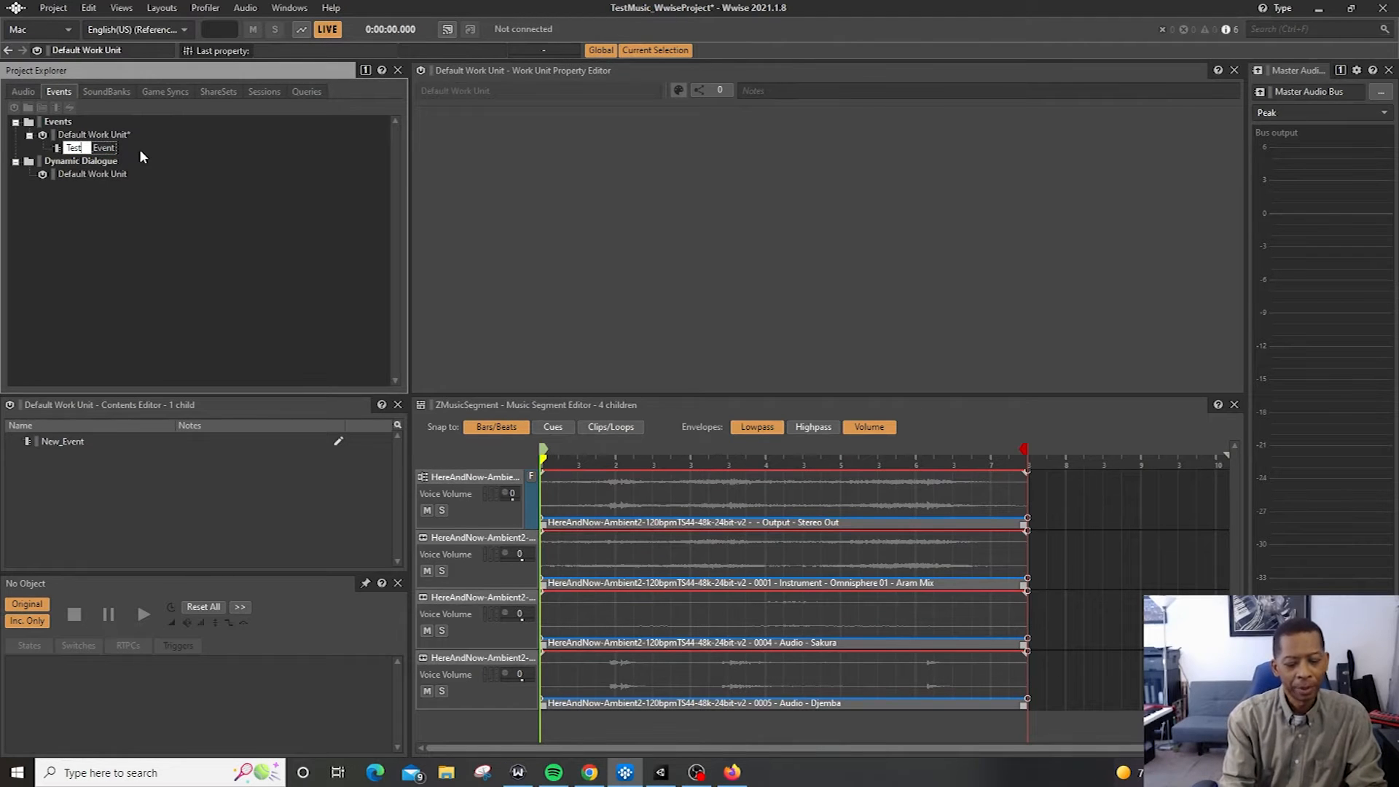
text(kgr)
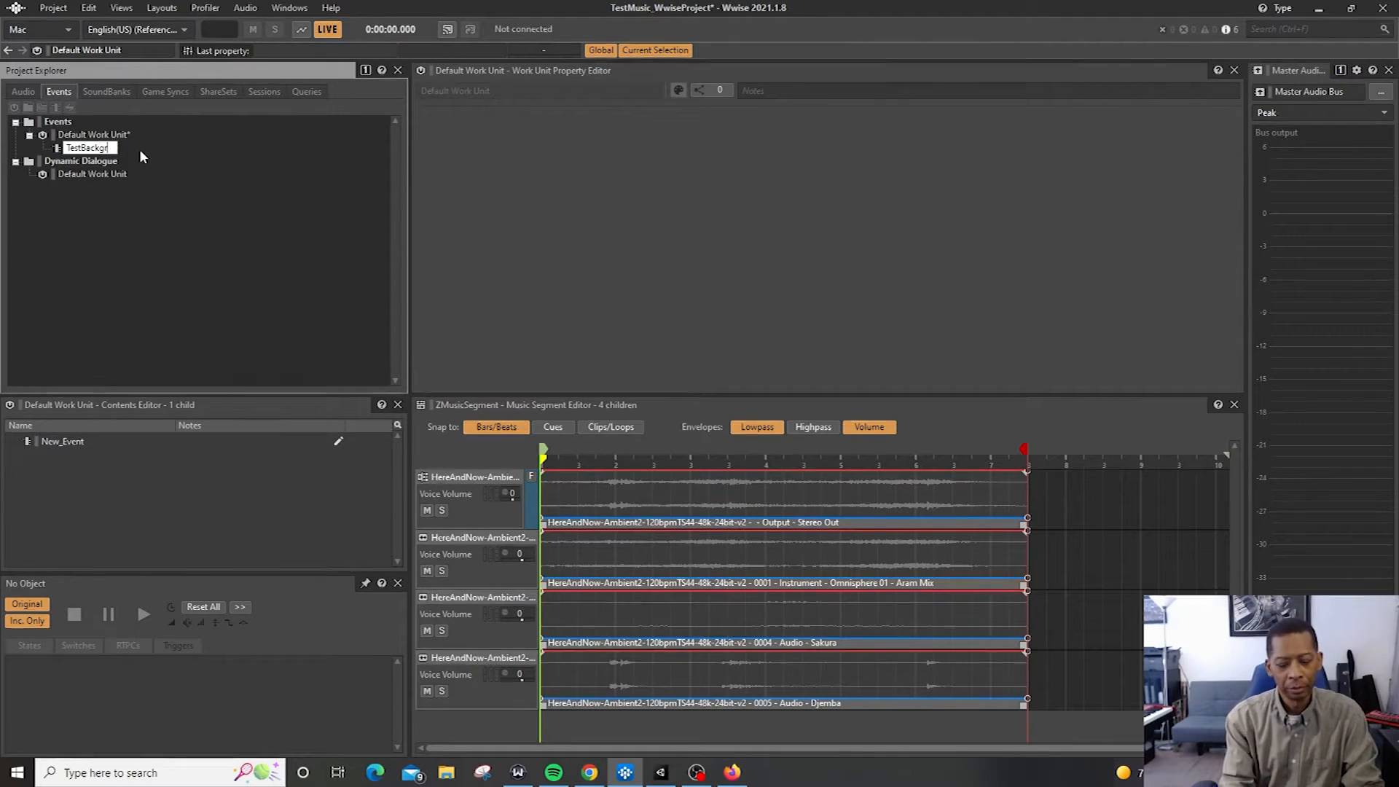
text(oundMusic)
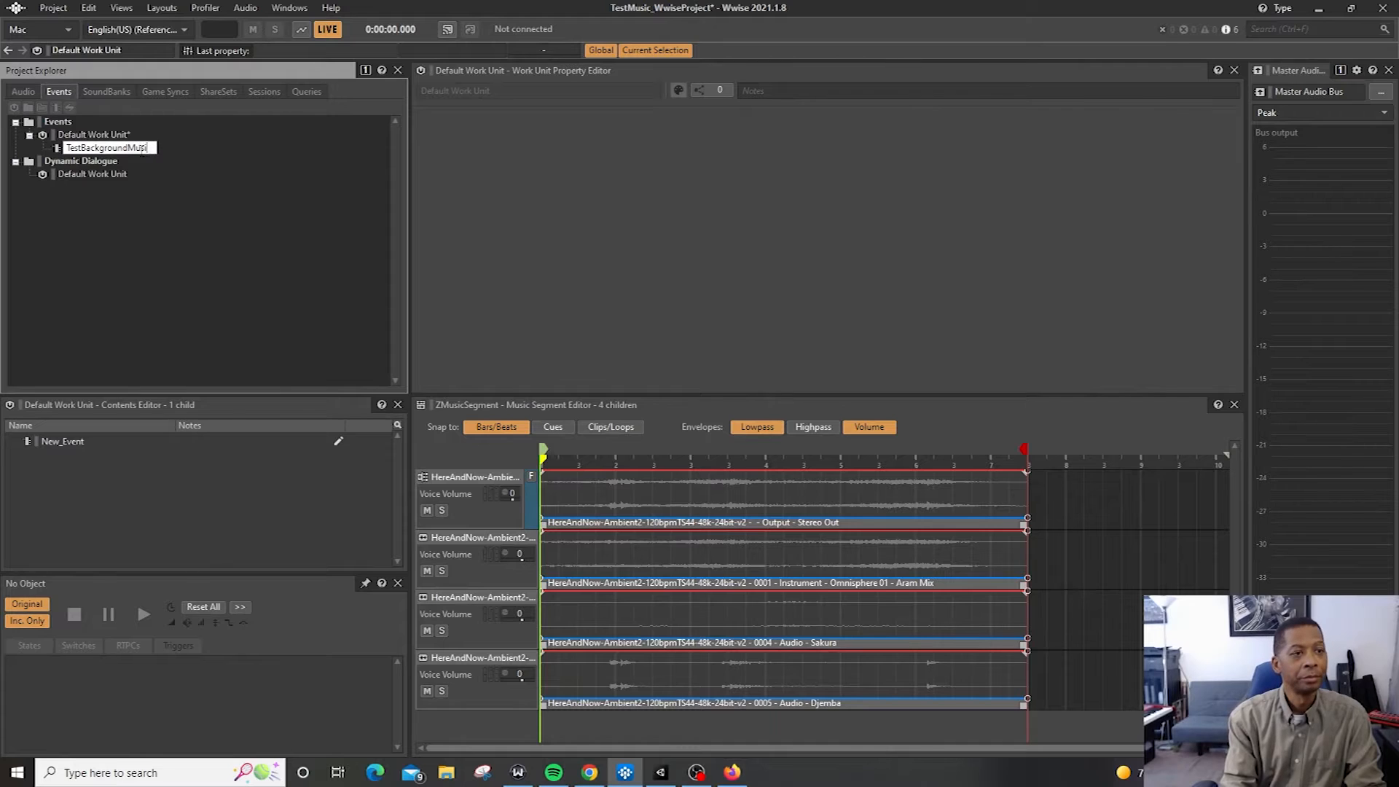
key(Return)
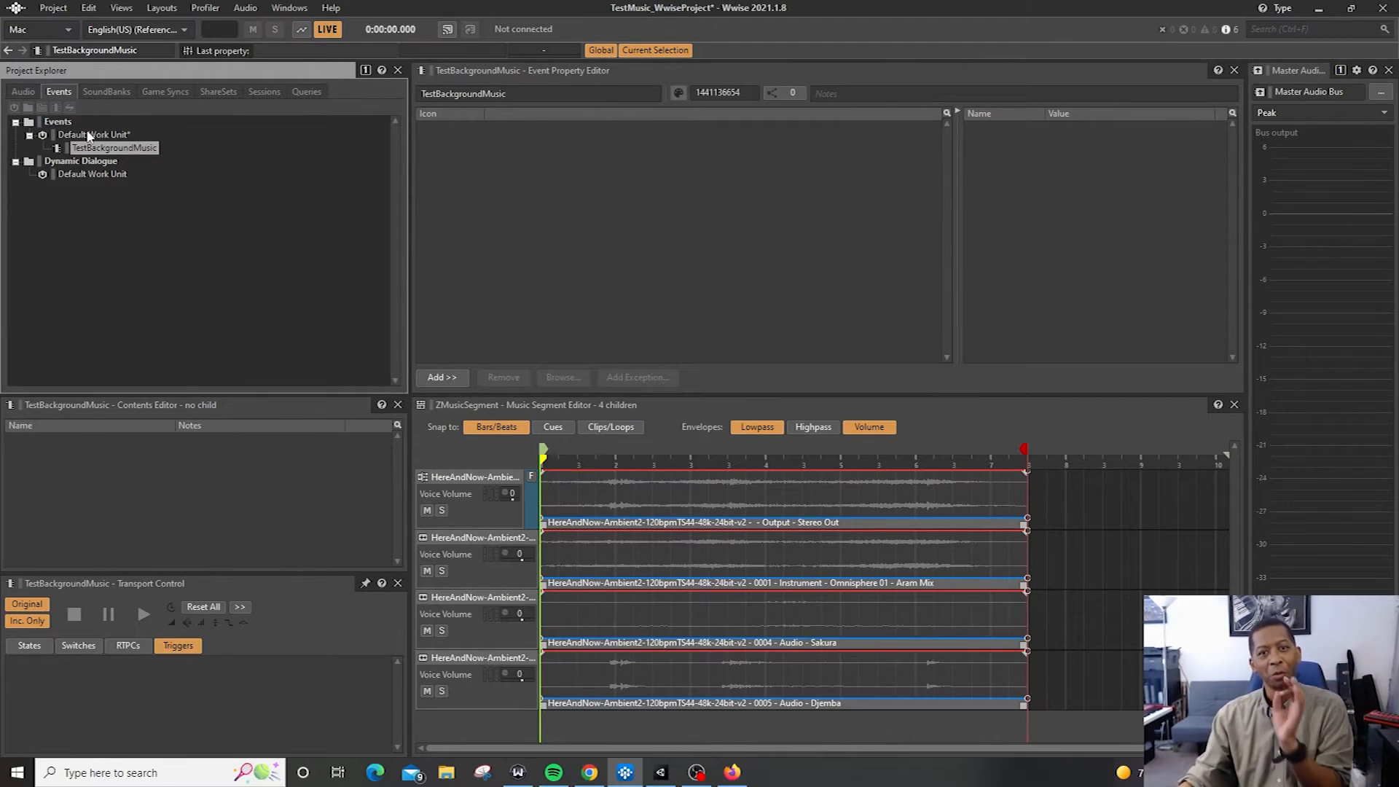
Add a Play action to the TestBackgroundMusic event
click(440, 378)
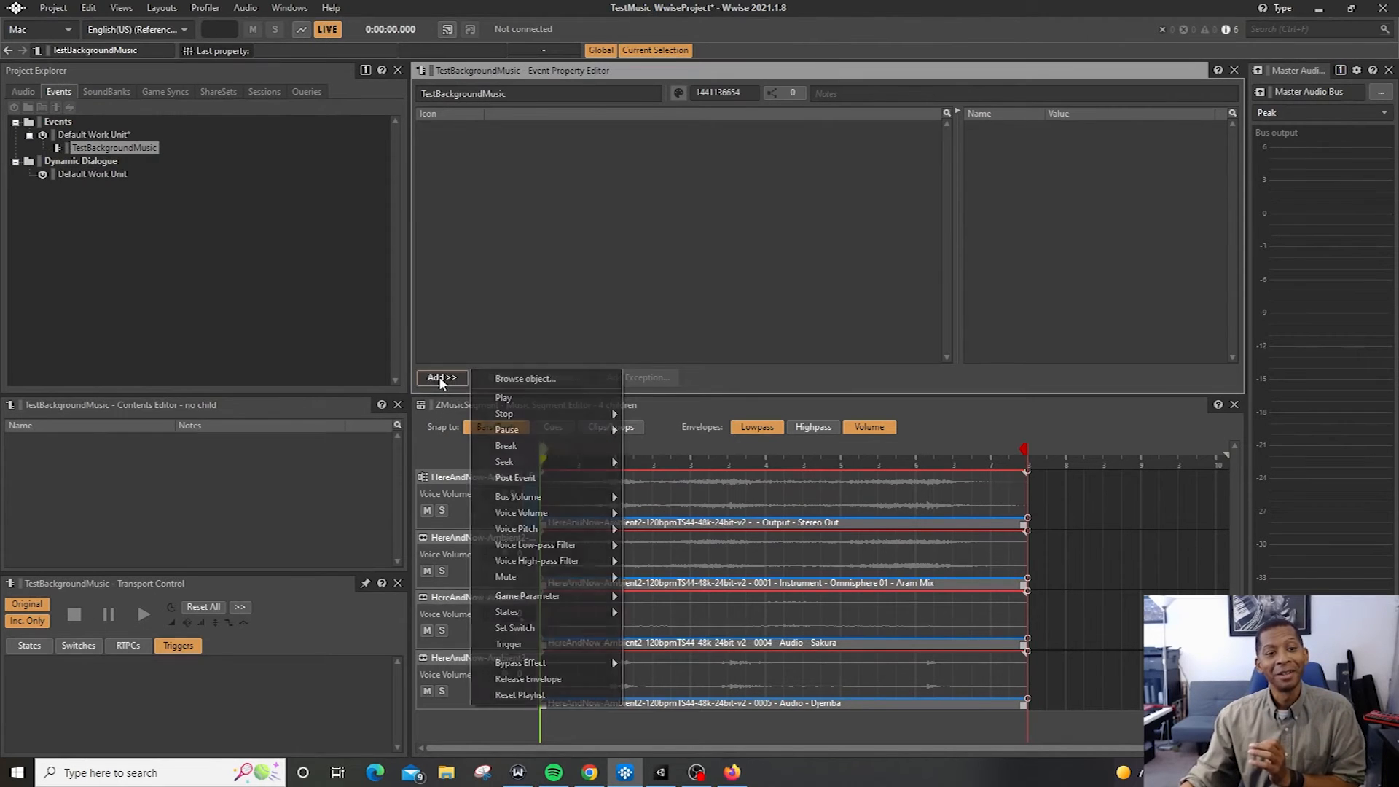
click(545, 397)
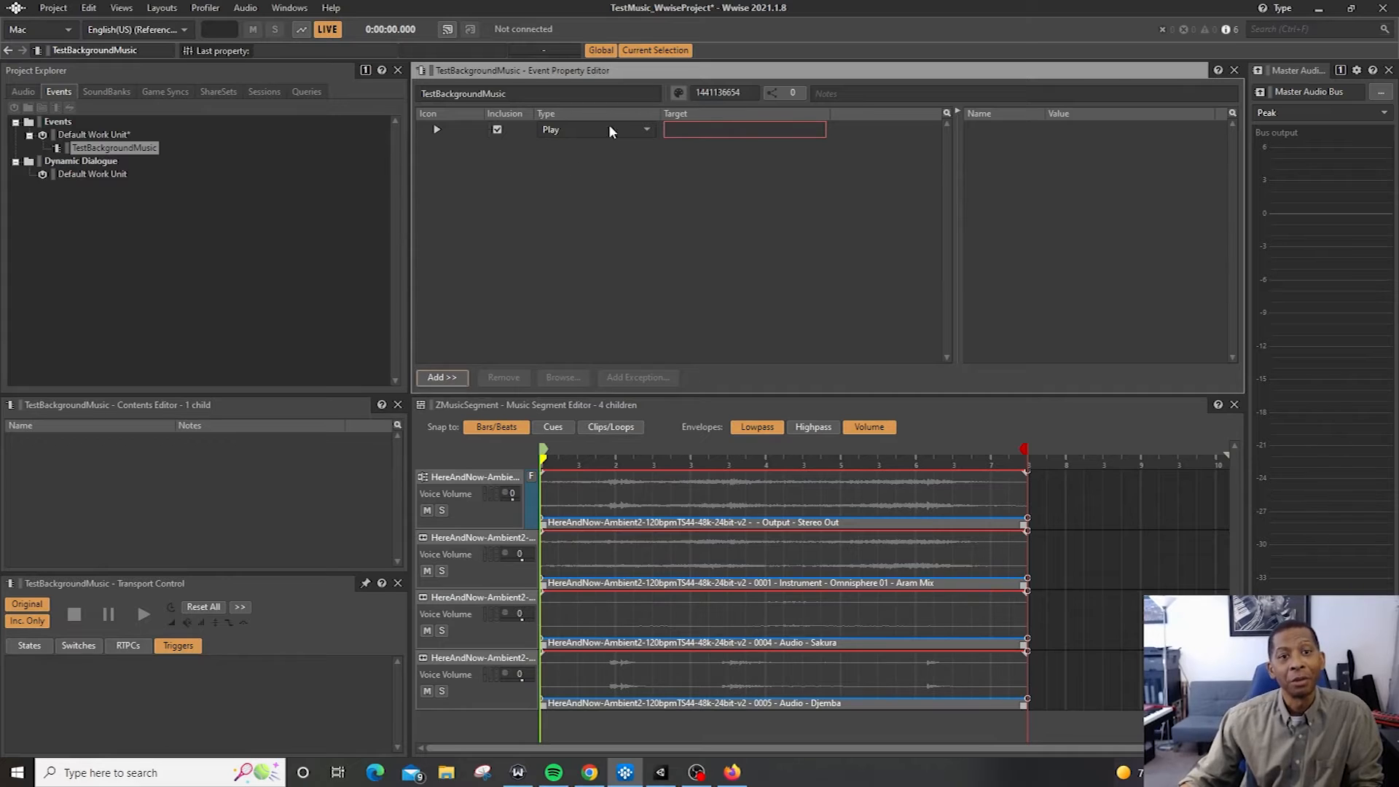
click(453, 377)
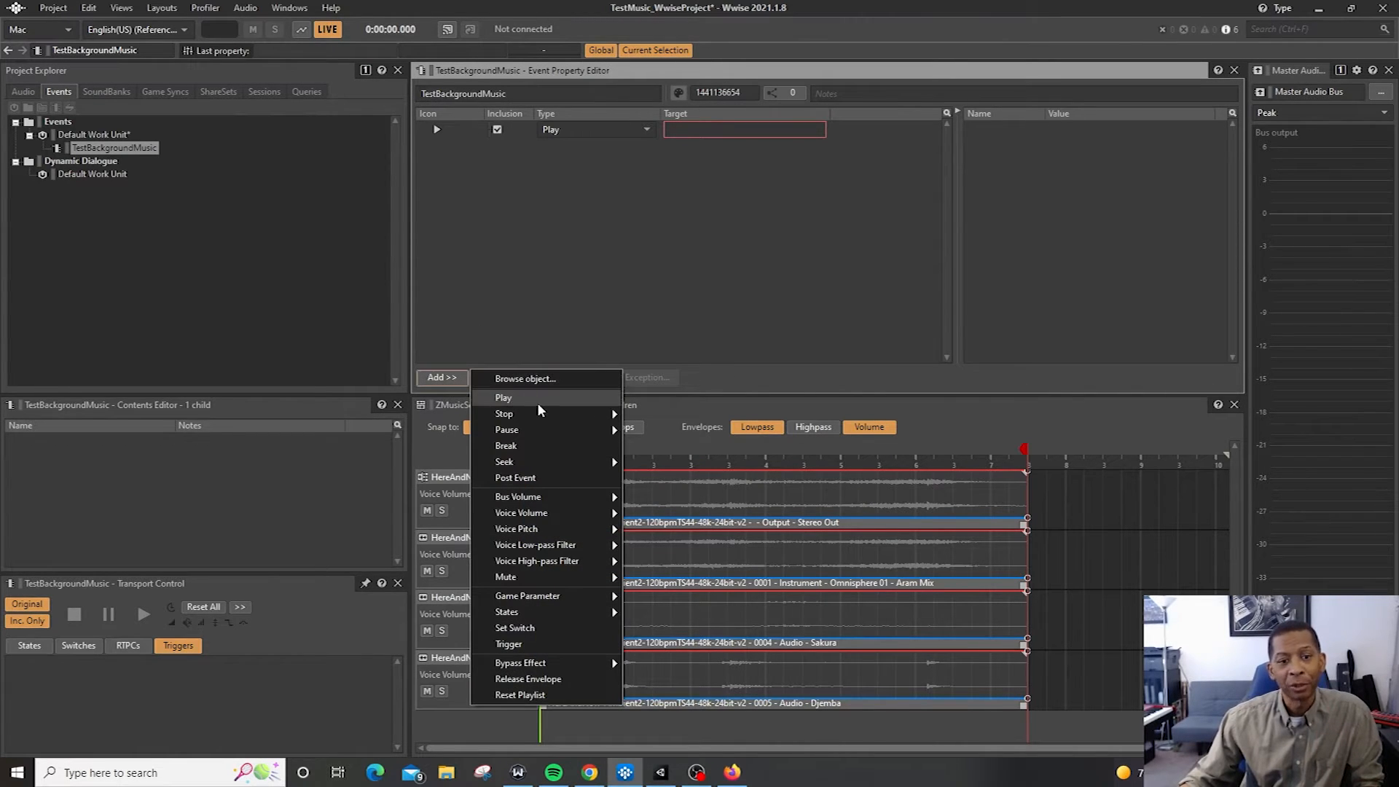
mouse_move(562, 414)
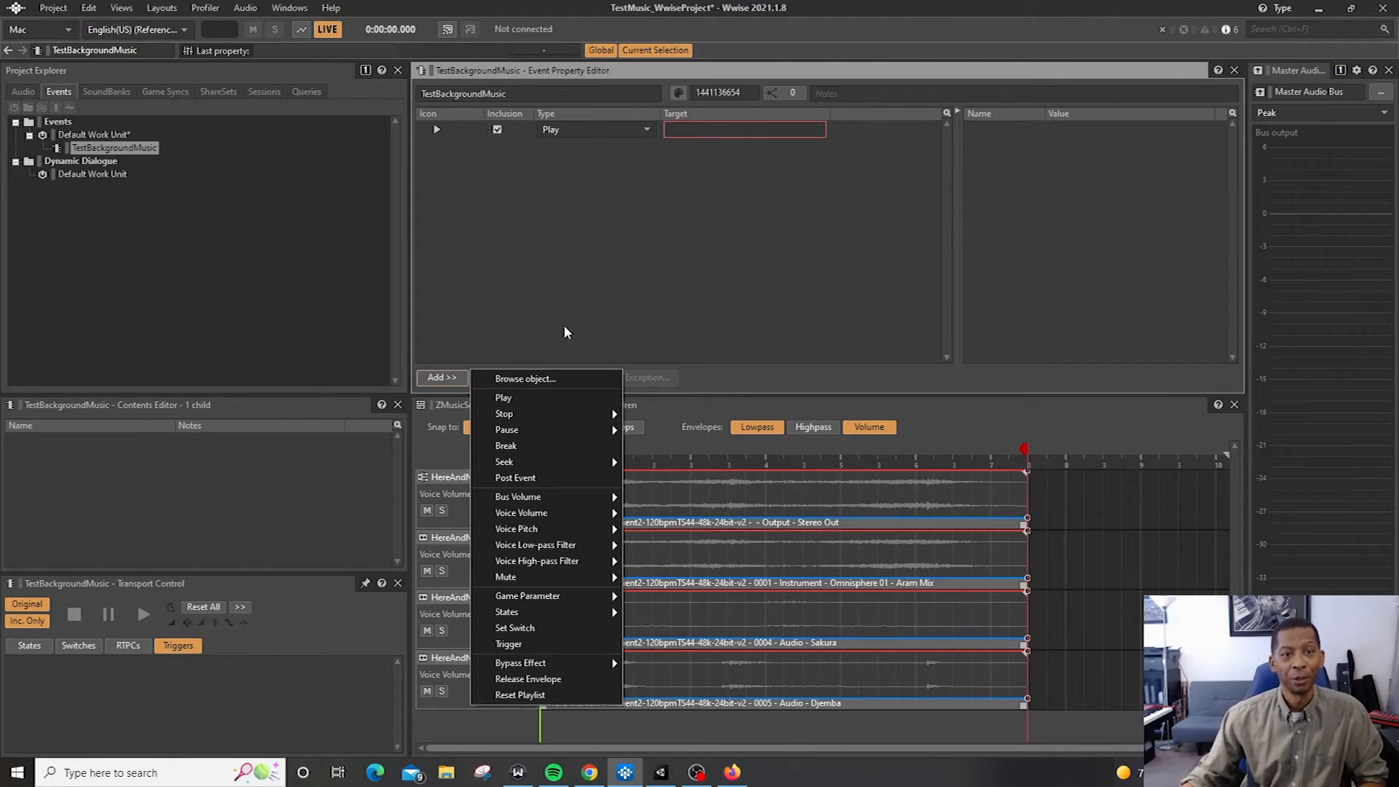
click(569, 260)
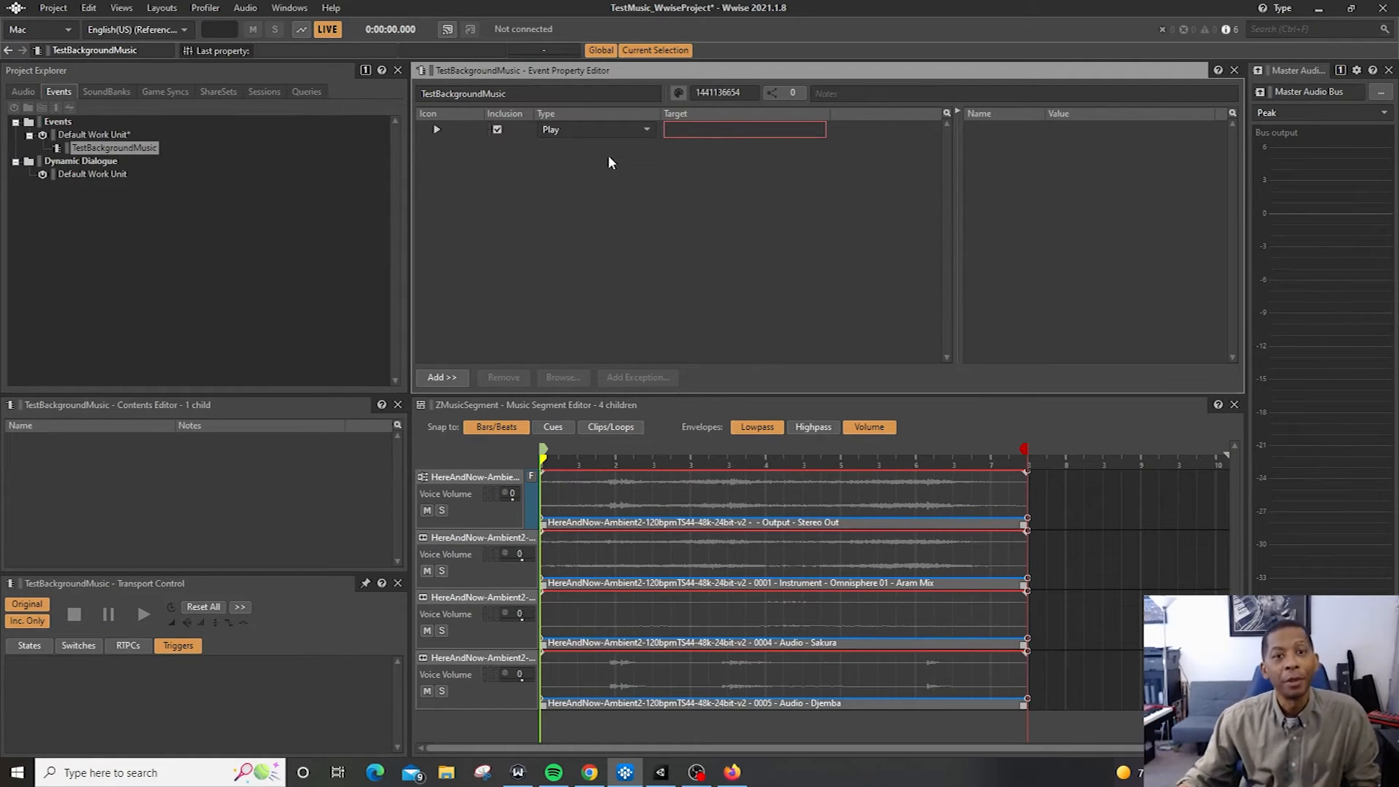
Set the Play action's target to ZMusicSegment from the Audio hierarchy
click(703, 131)
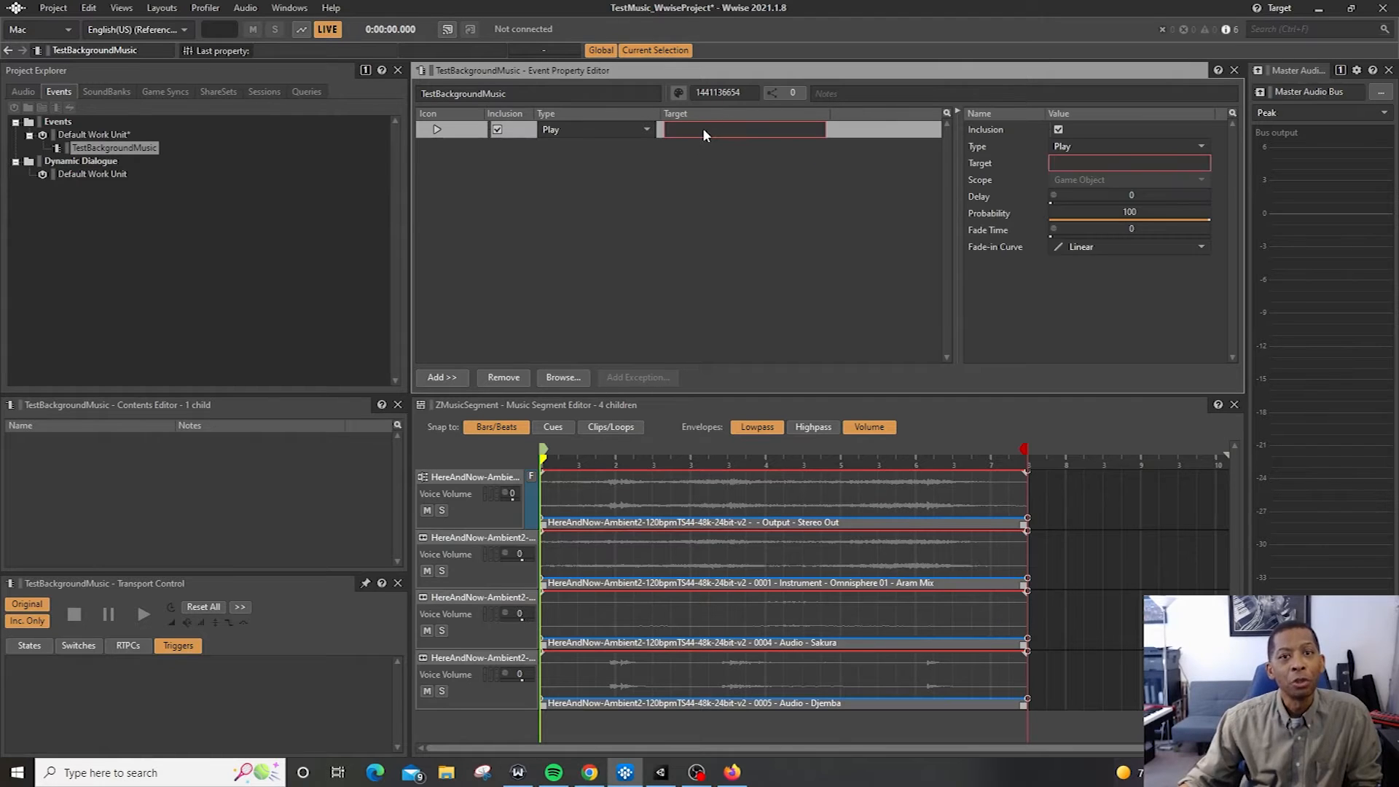
click(567, 193)
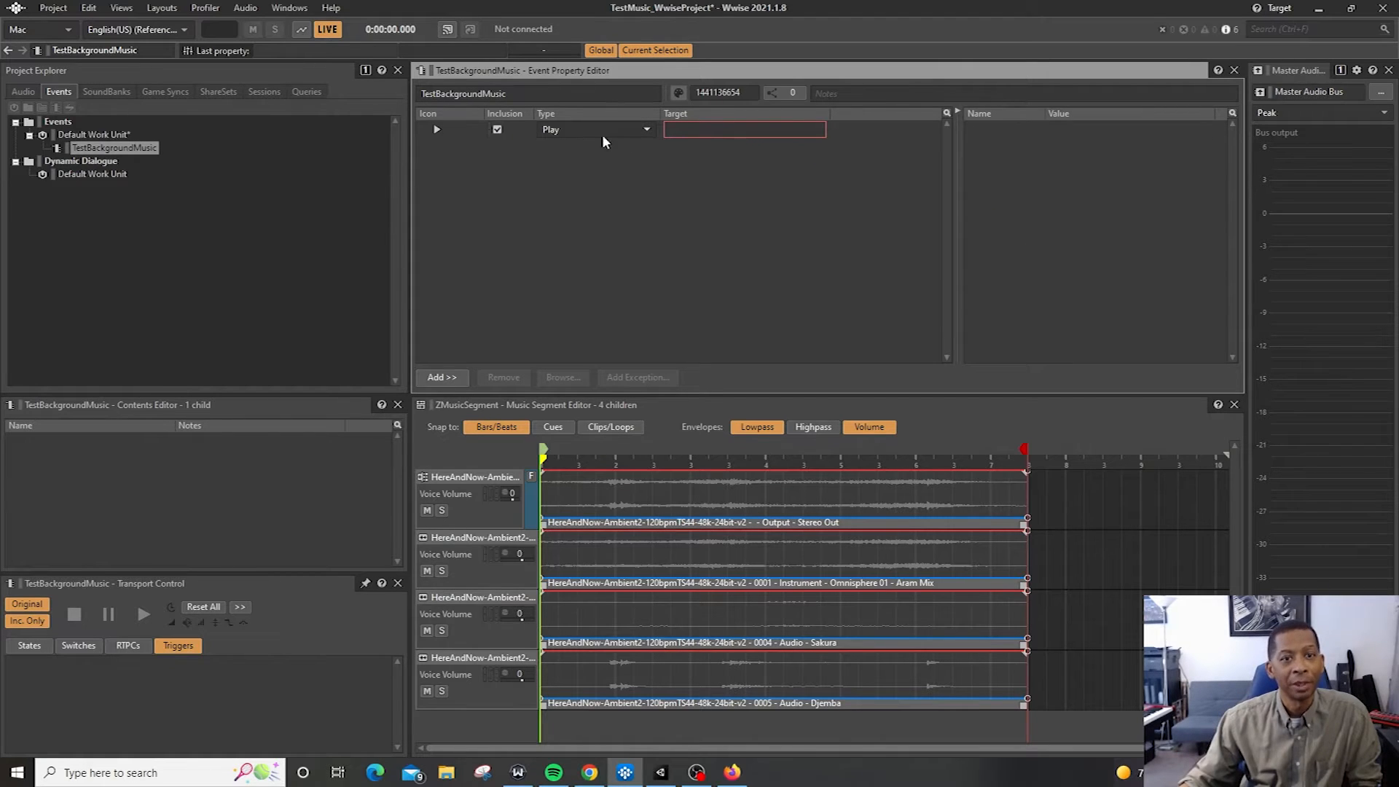
click(22, 92)
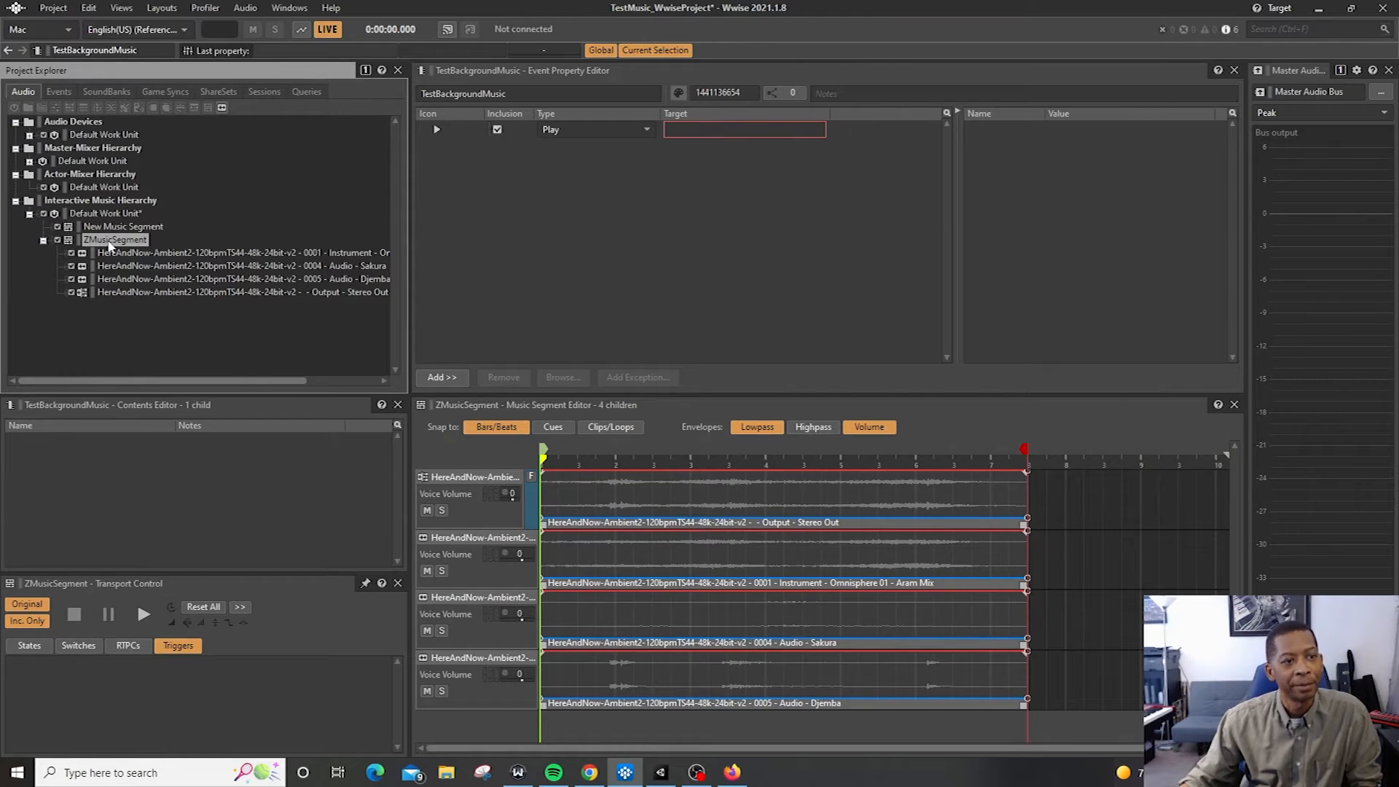
drag(109, 245, 727, 130)
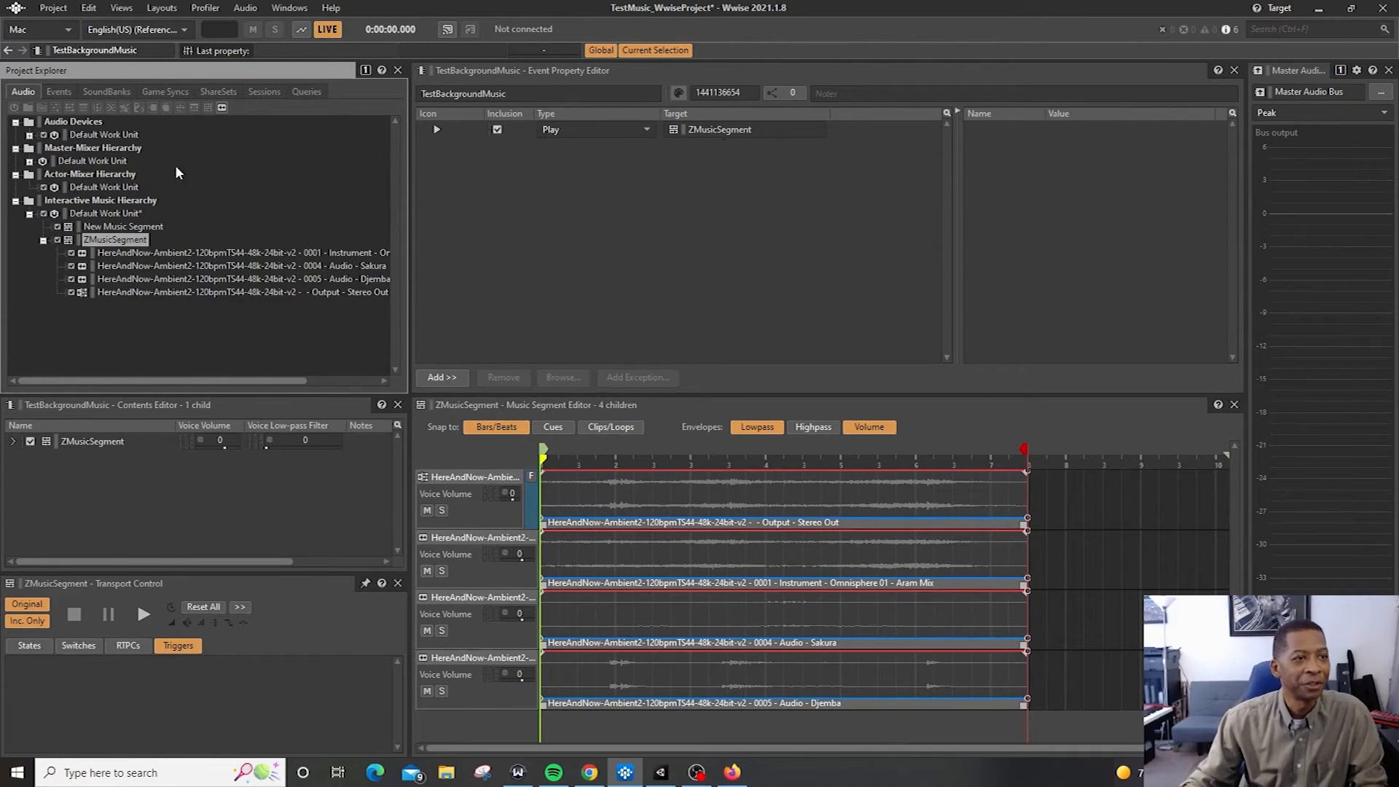
Play and then stop the TestBackgroundMusic event to preview the music segment
click(58, 91)
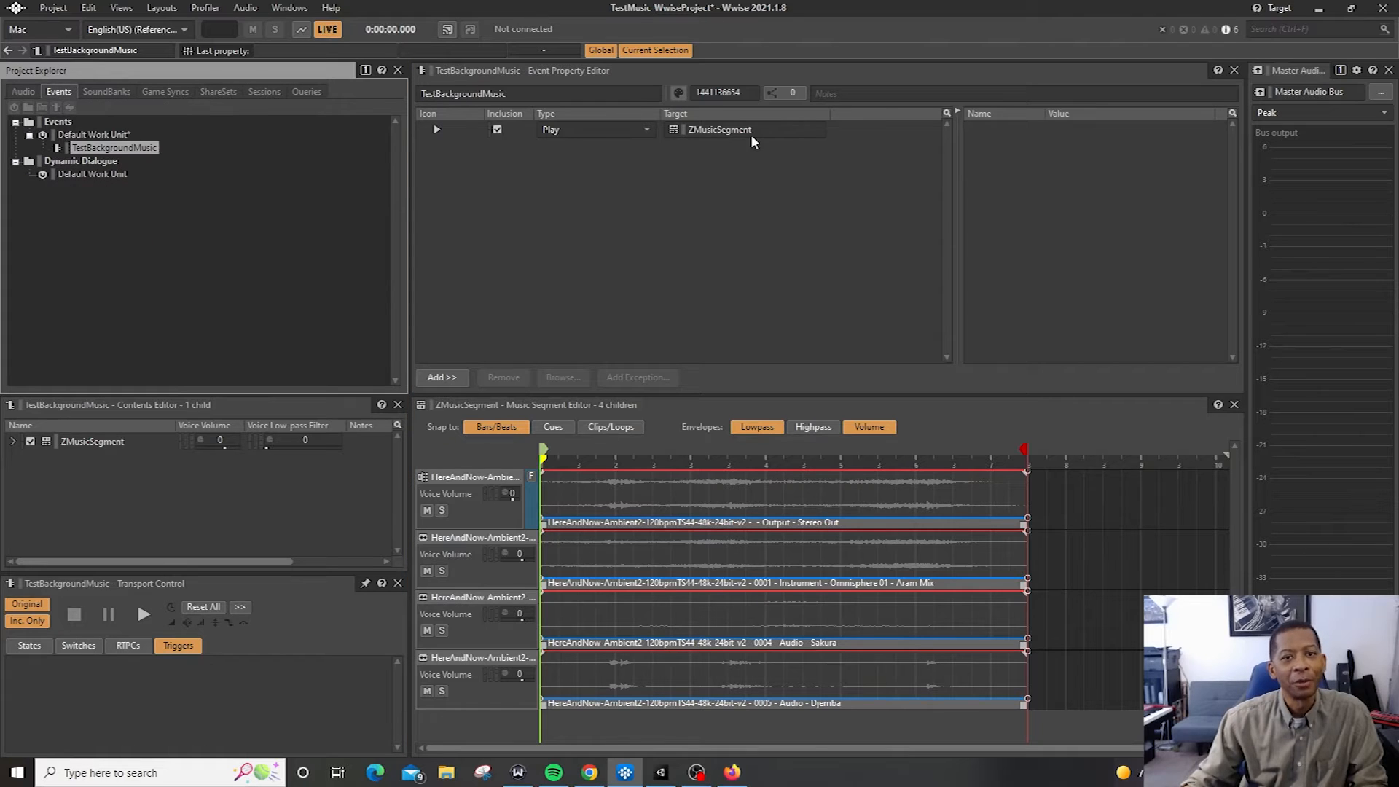
click(883, 132)
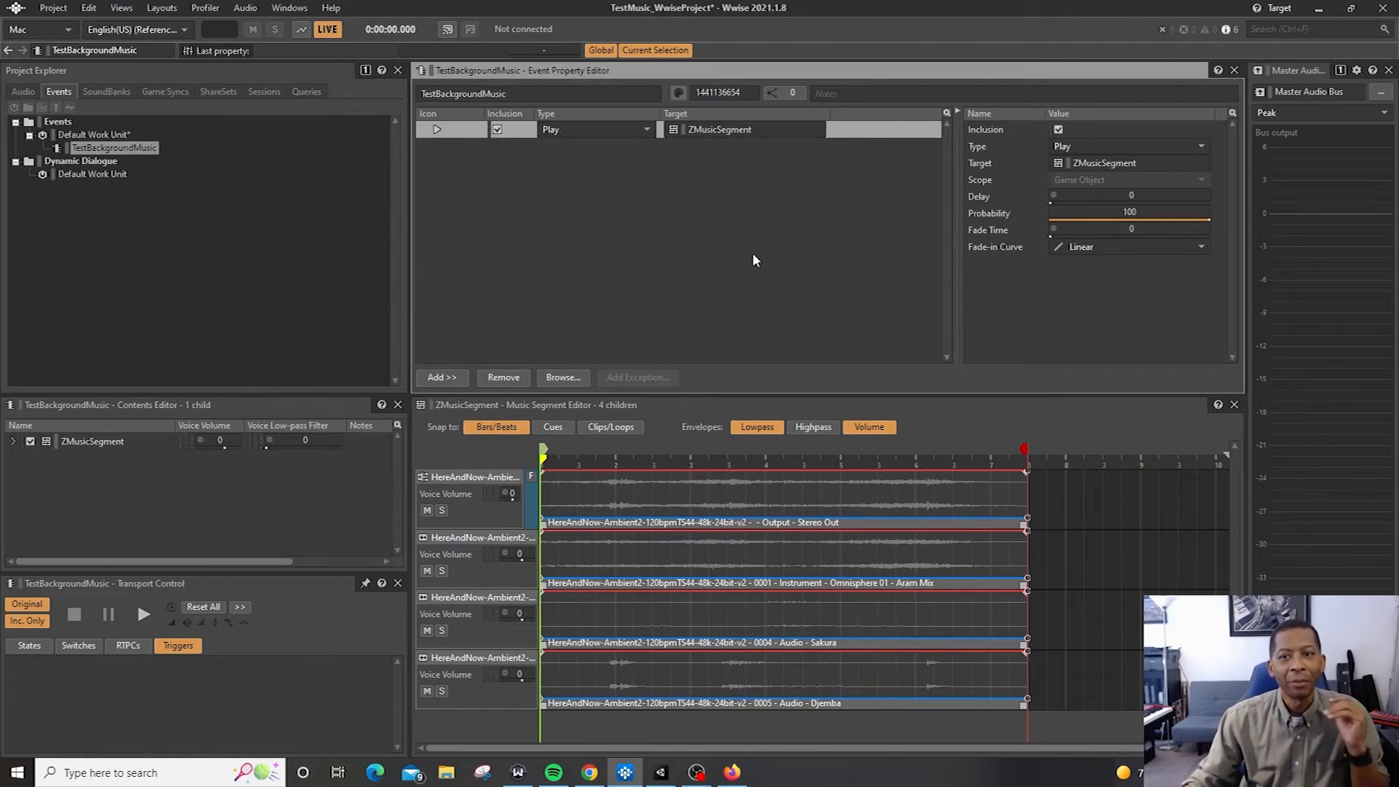
key(space)
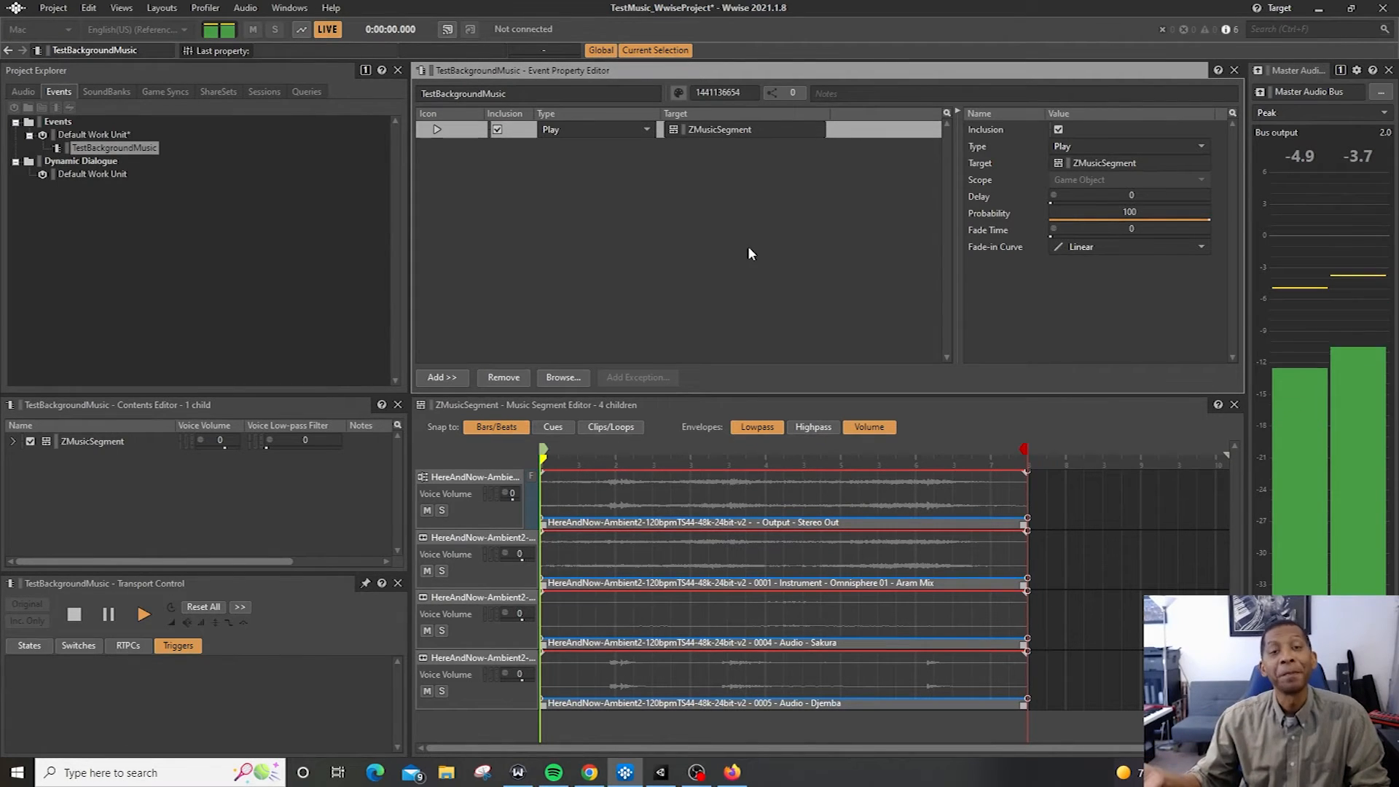
key(space)
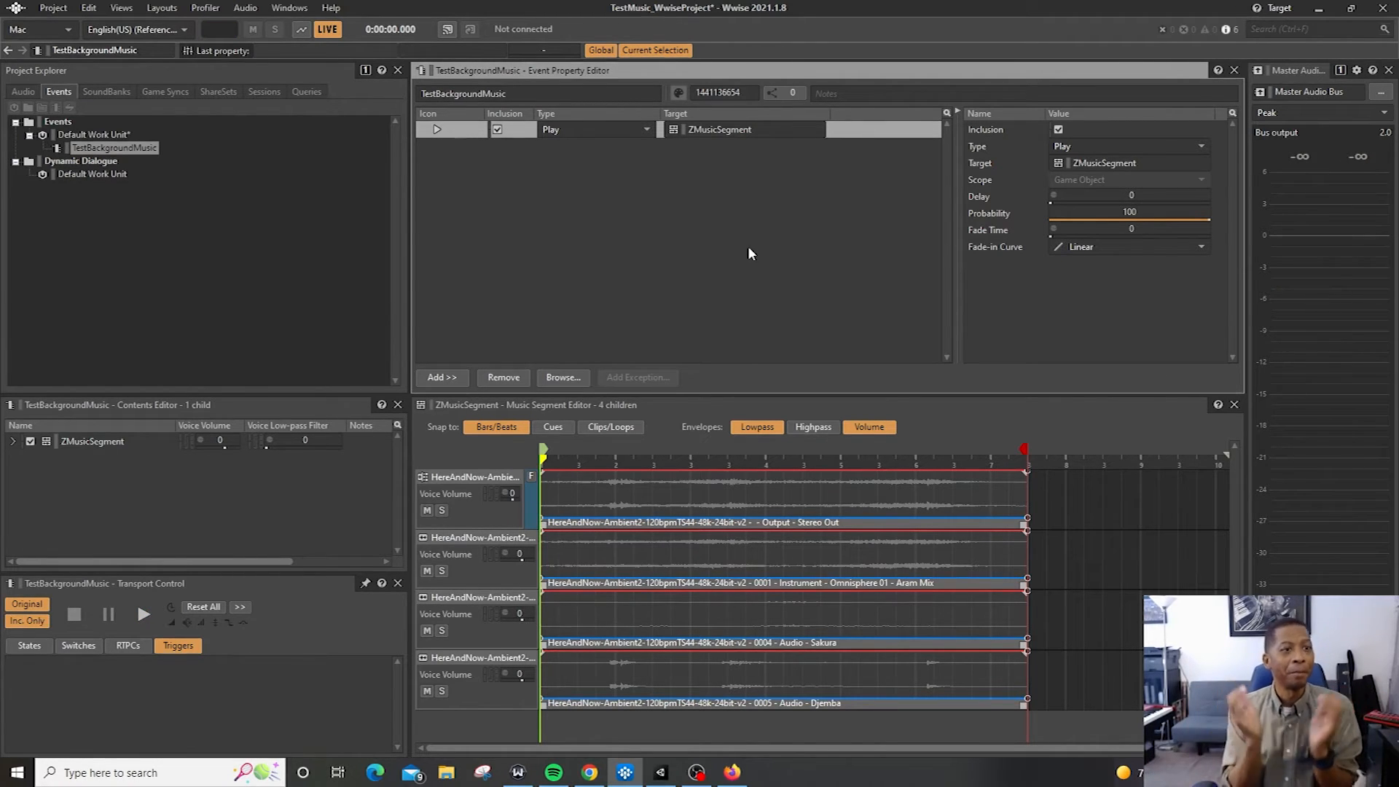
Create another new event in the Events Default Work Unit named Howdi123
right_click(130, 136)
mouse_move(169, 146)
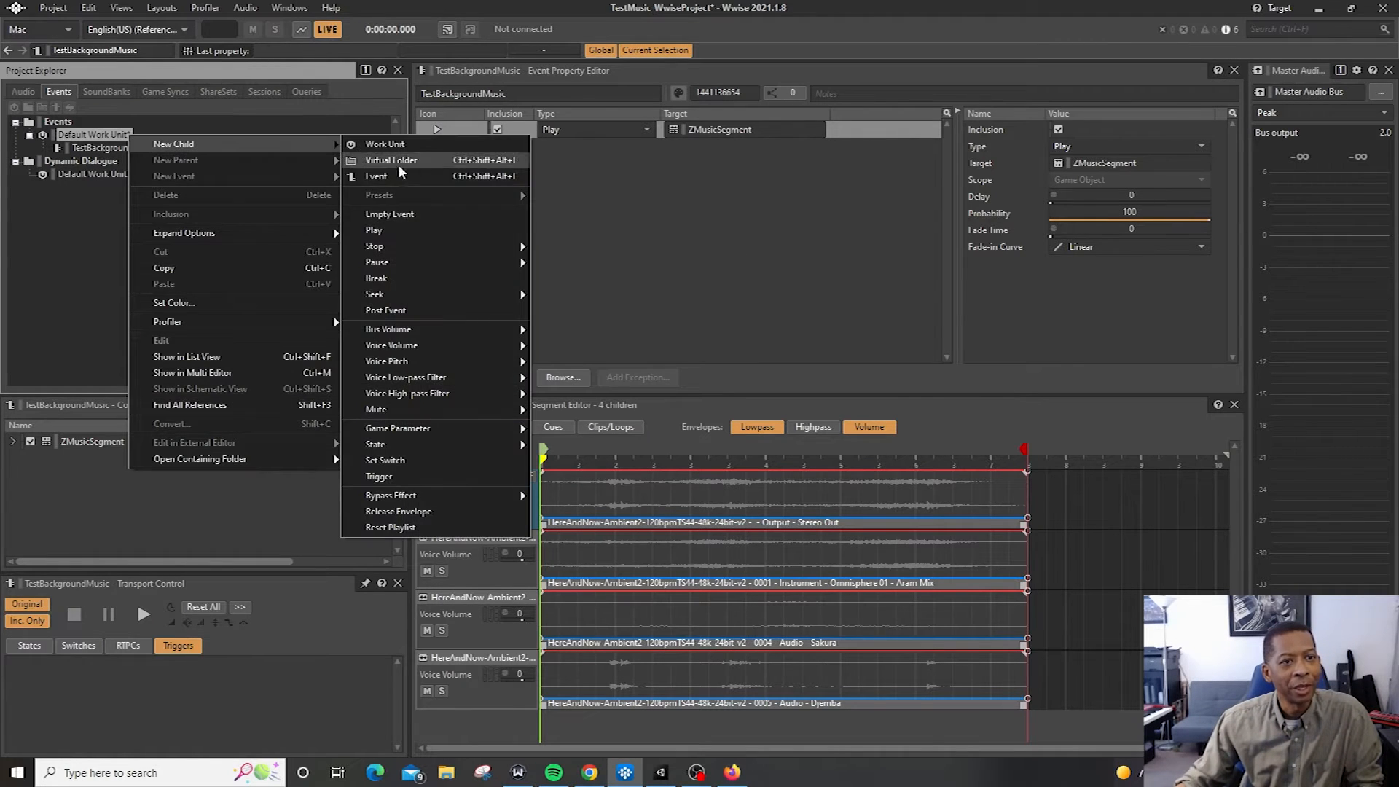
click(408, 175)
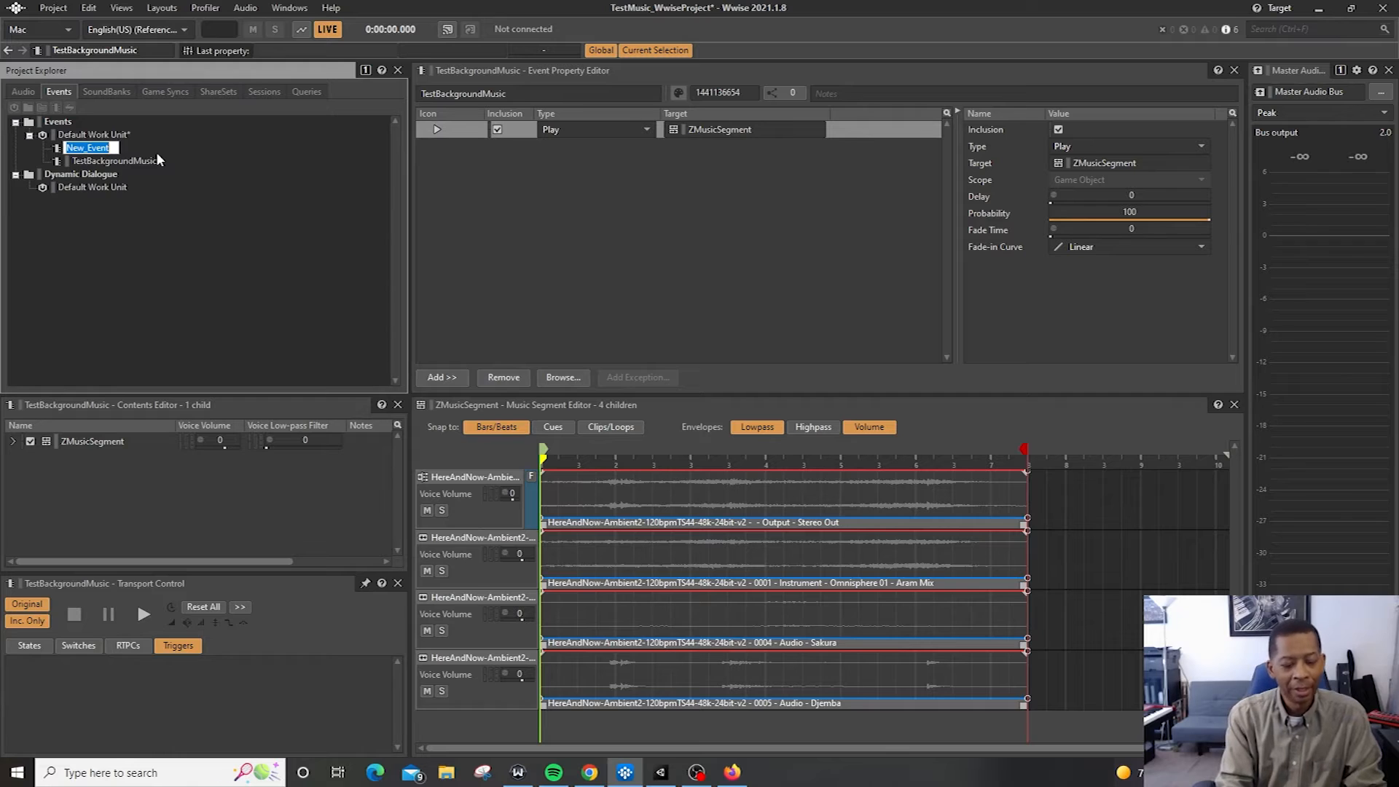
text(H)
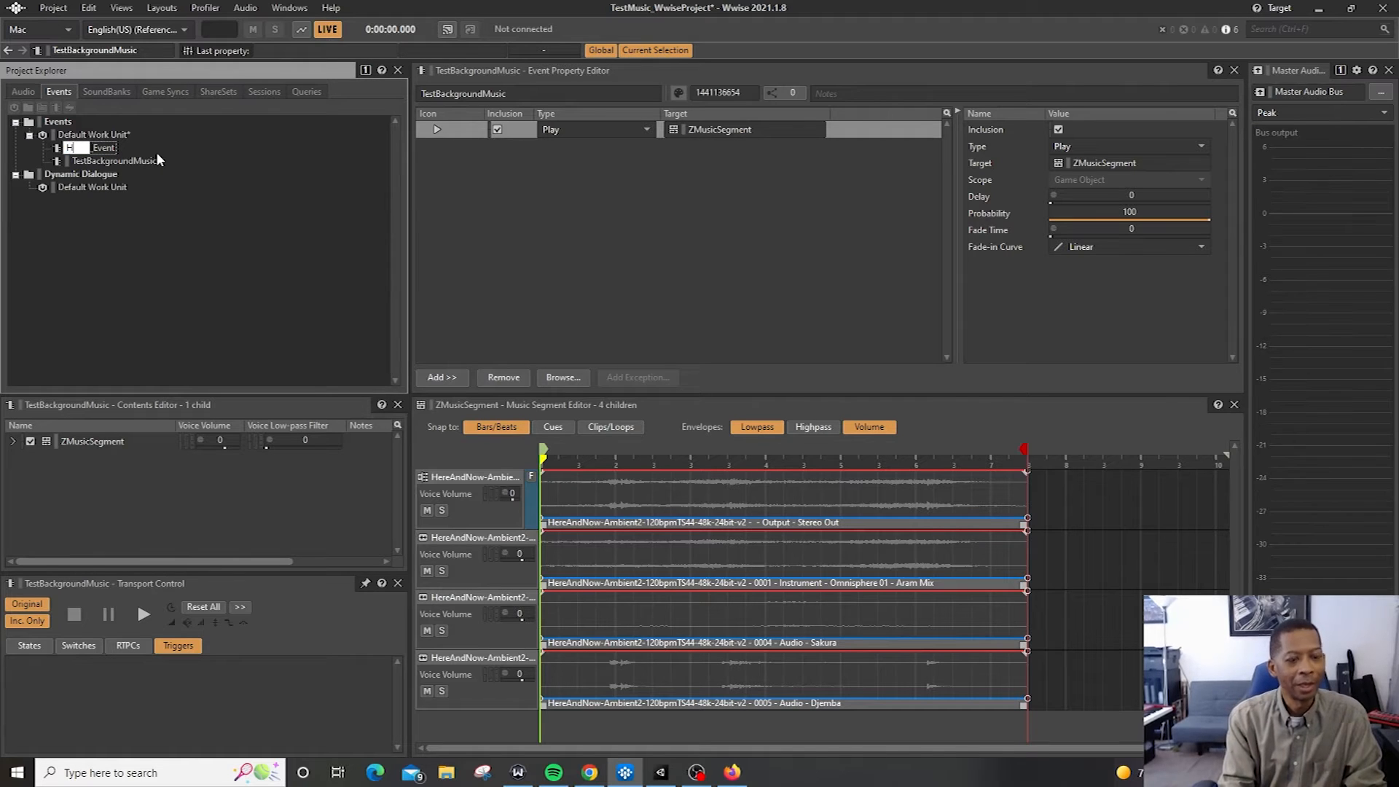
text(owdi123)
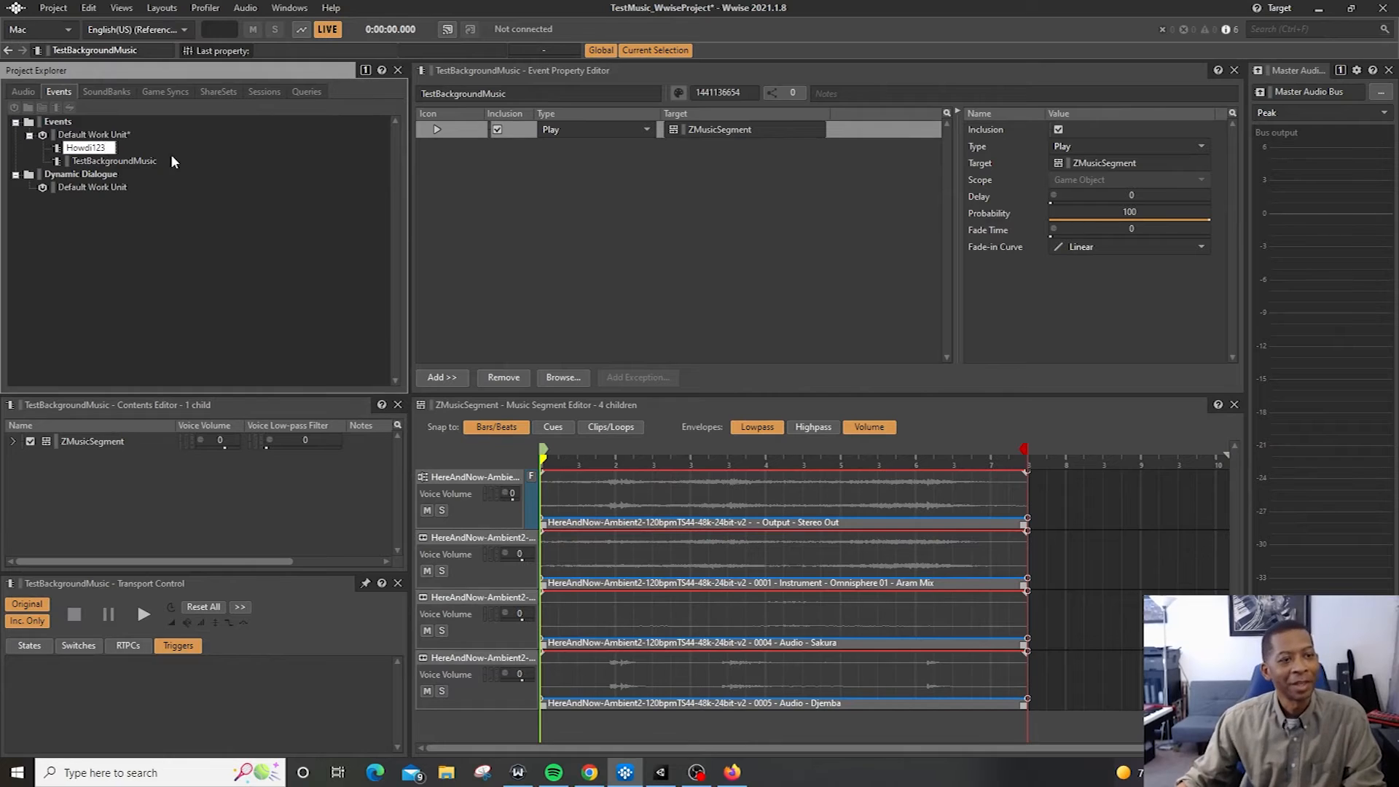
key(Return)
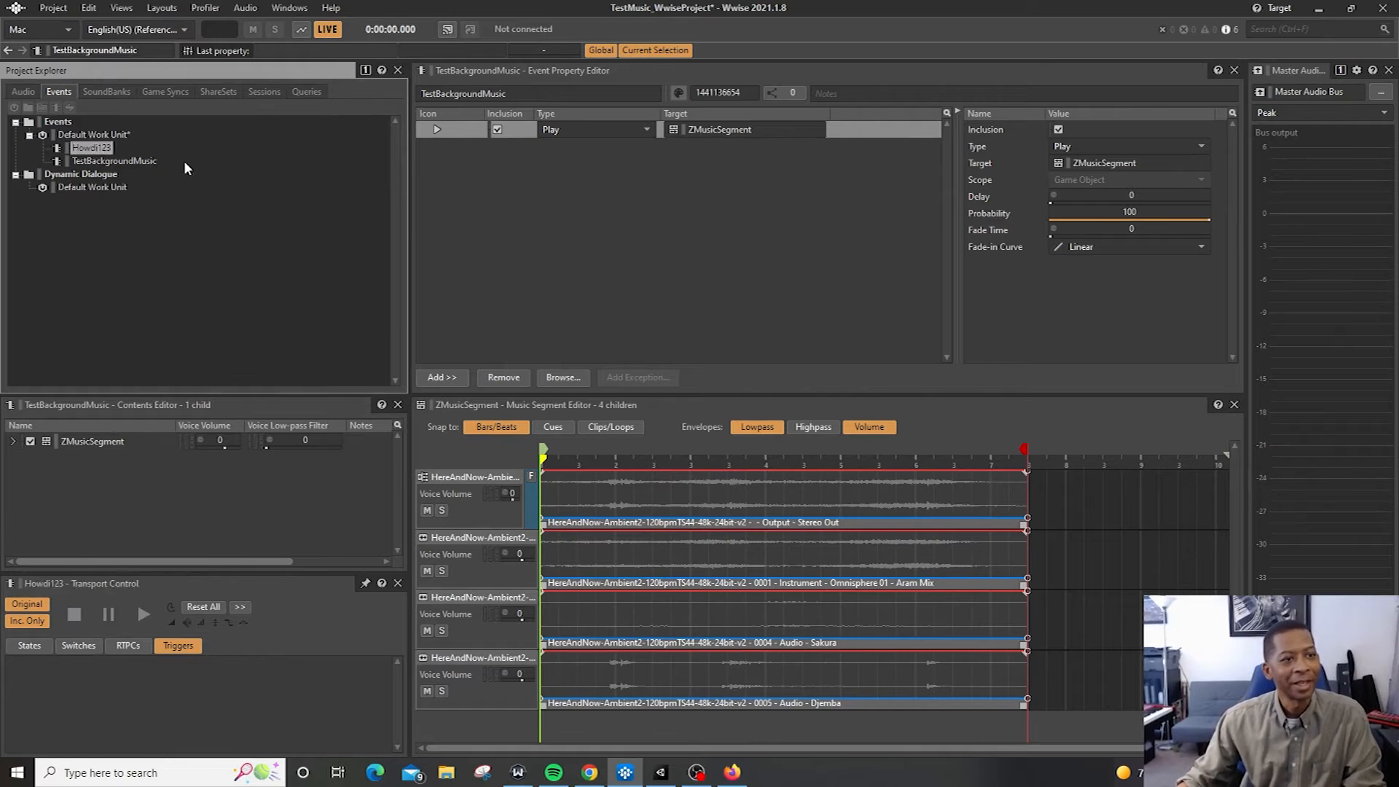
Add a Play action to the Howdi123 event
click(75, 151)
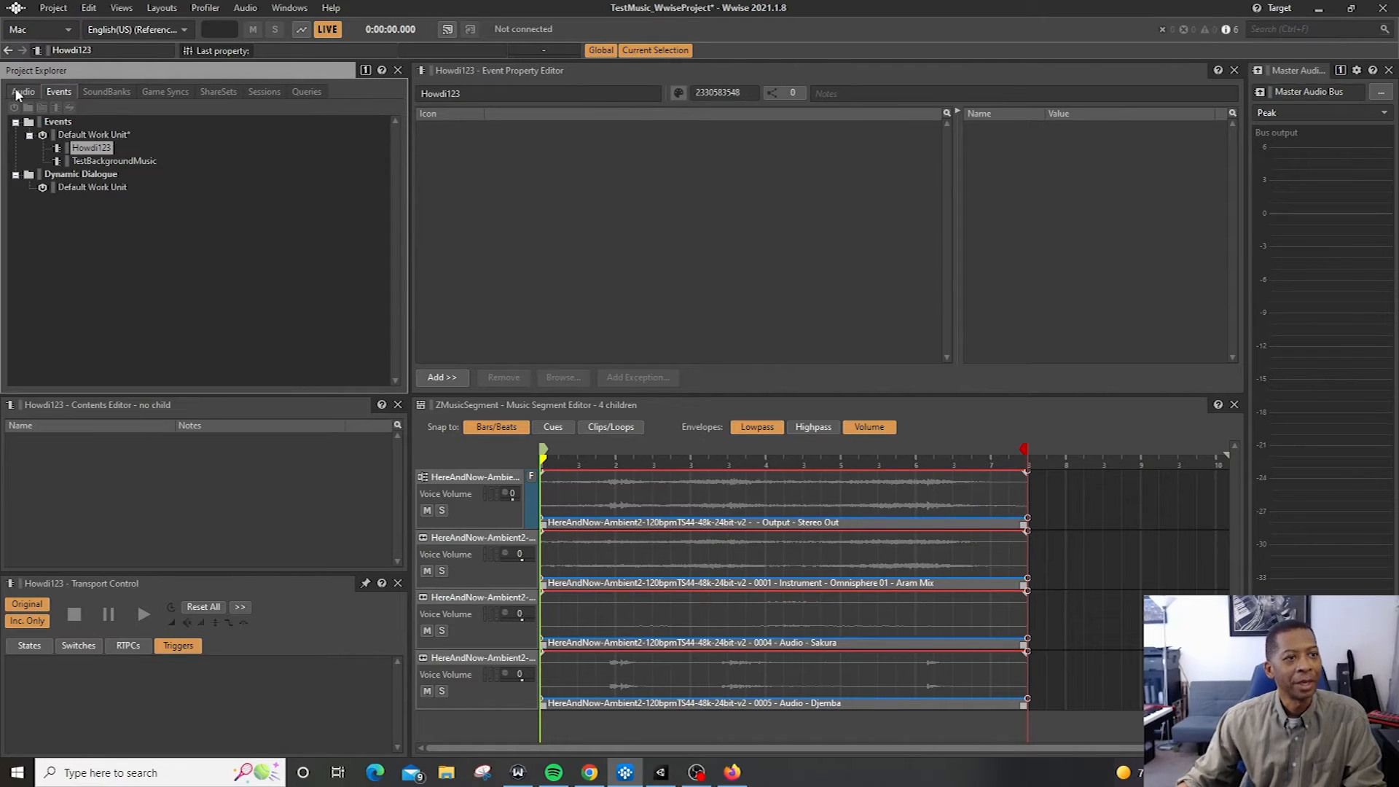
click(454, 379)
click(492, 396)
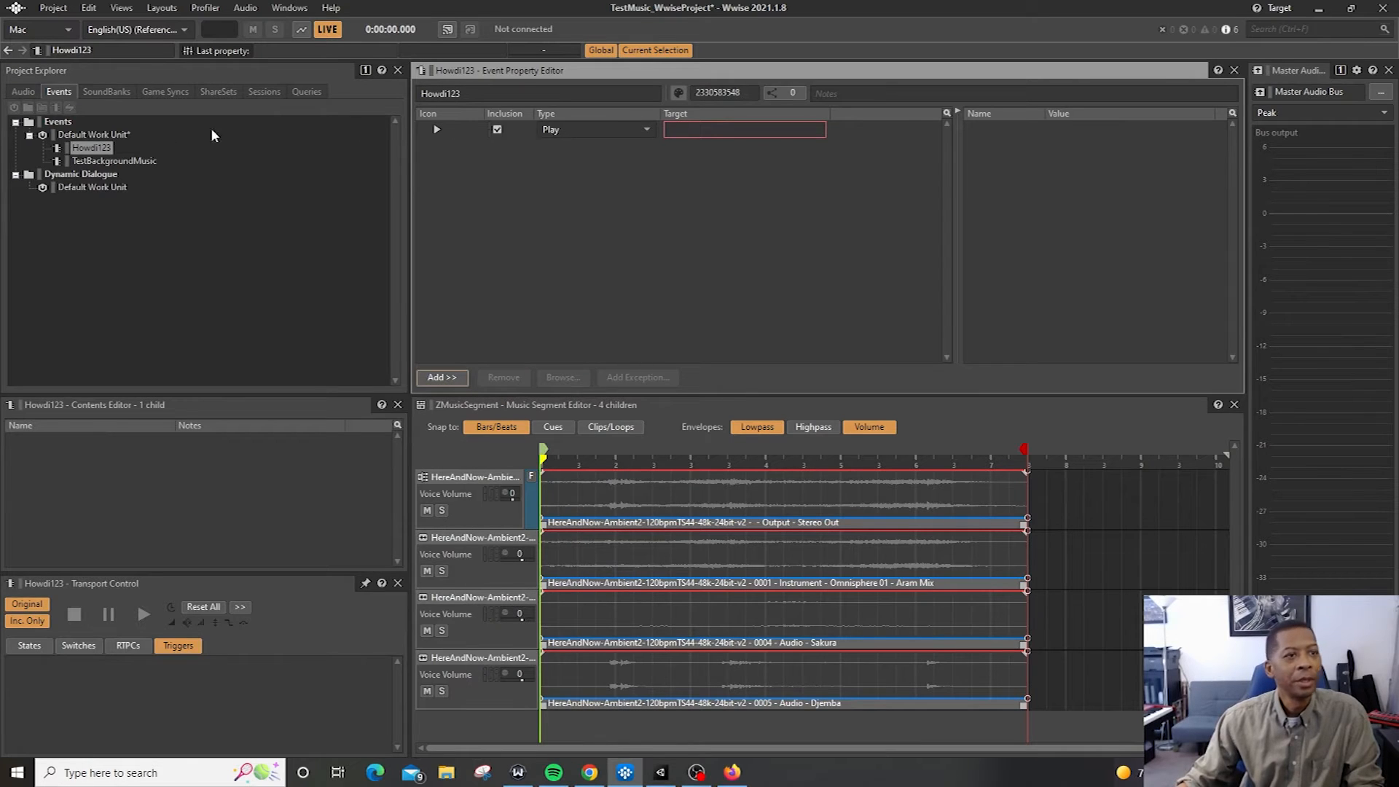
Paste the Omnisphere 01 - Aram Mix instrument track into New Music Segment in the Interactive Music Hierarchy
click(27, 91)
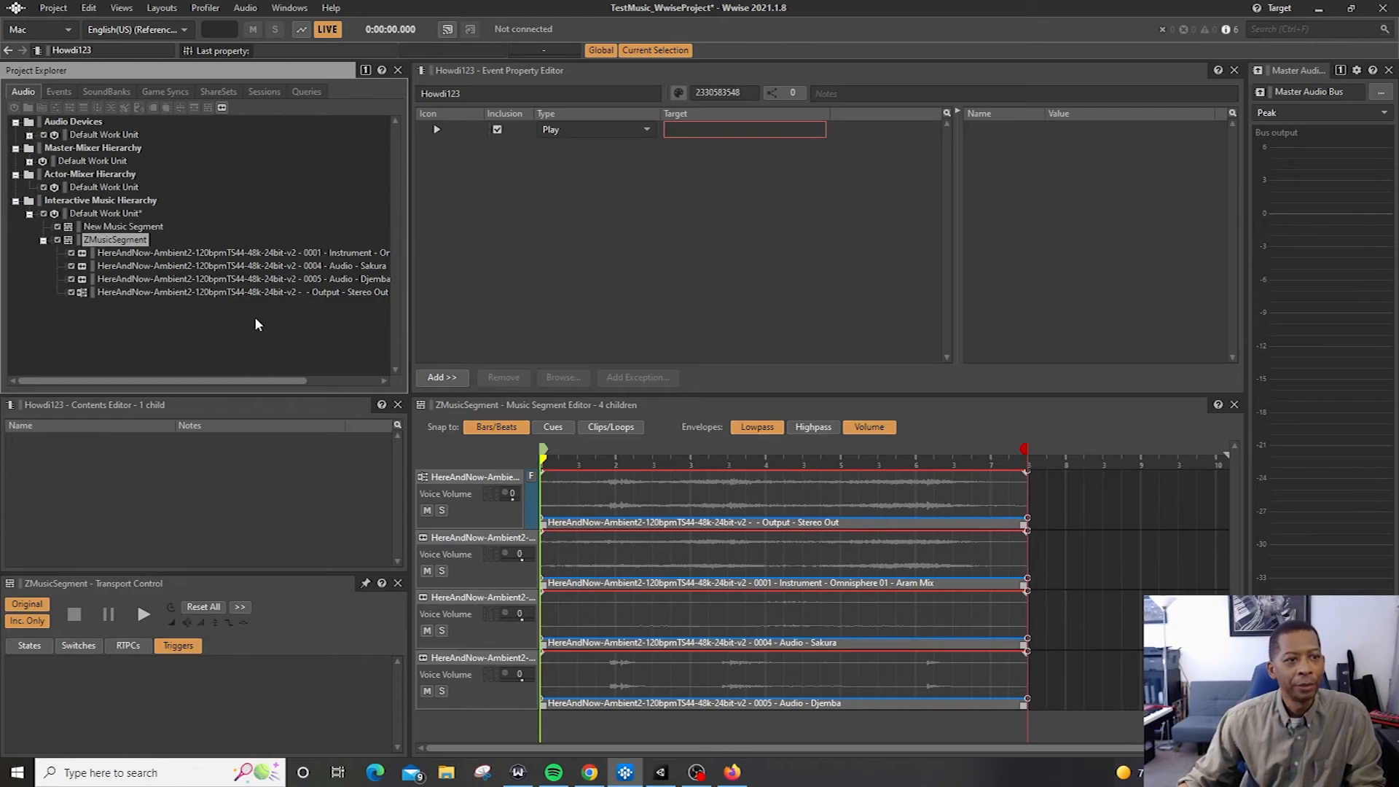
click(215, 255)
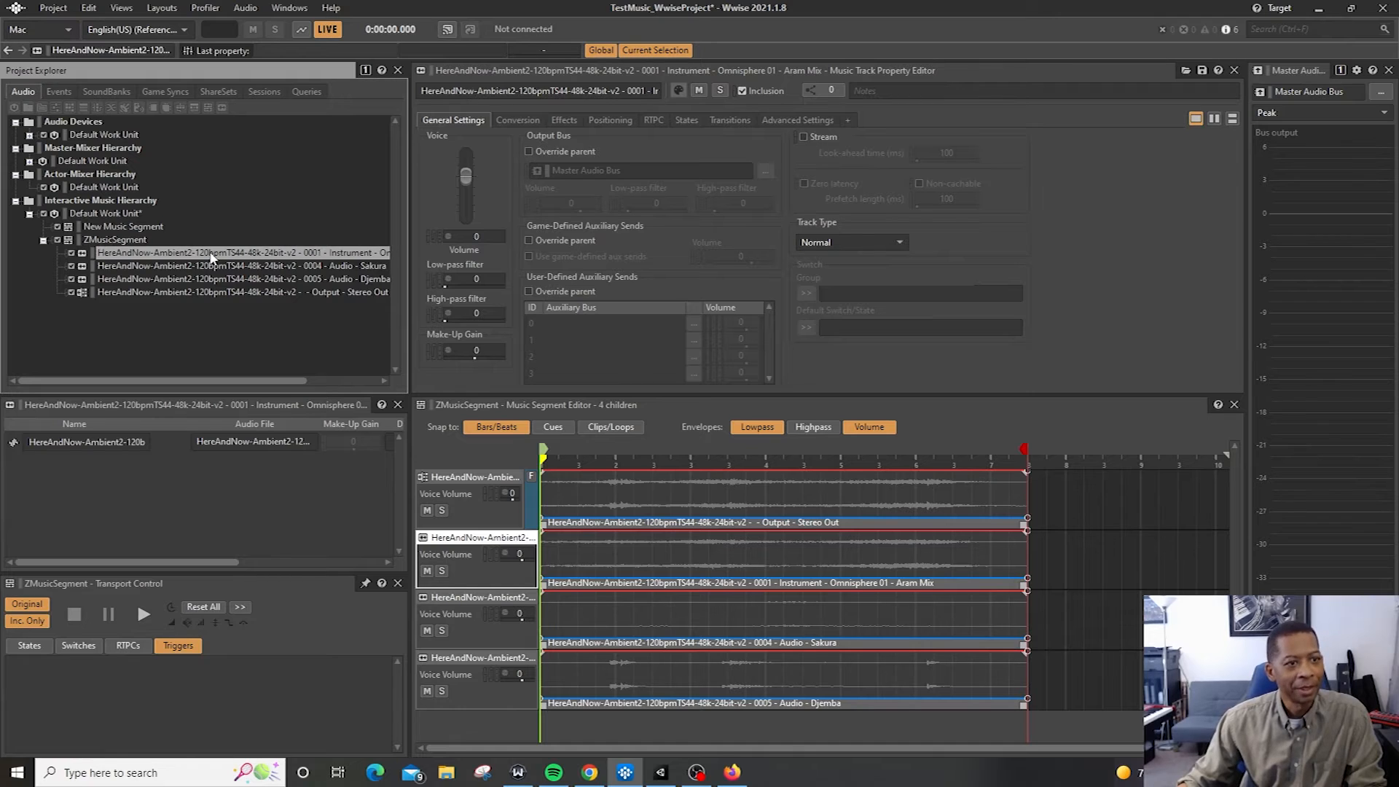
click(142, 229)
key(ctrl+v)
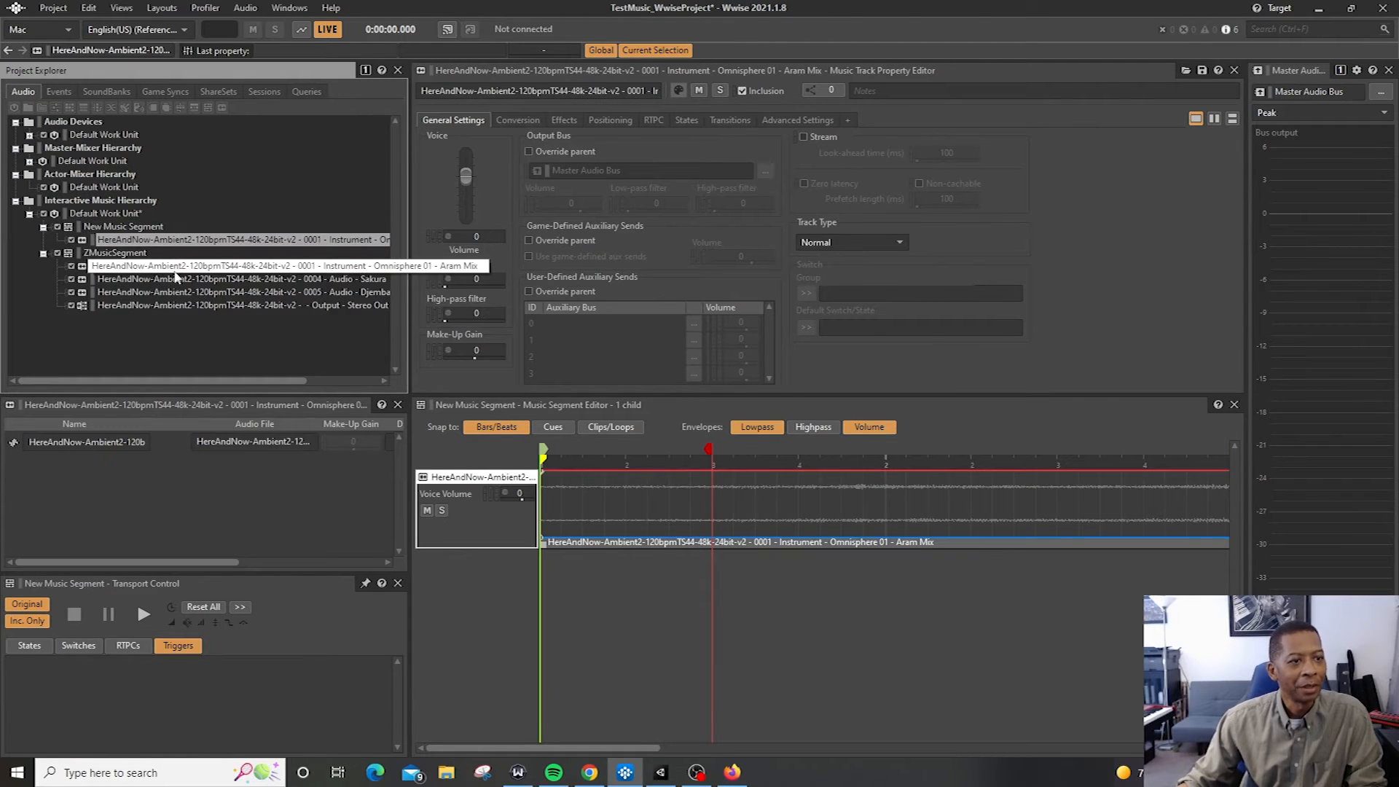
Play and stop New Music Segment to preview it
click(136, 229)
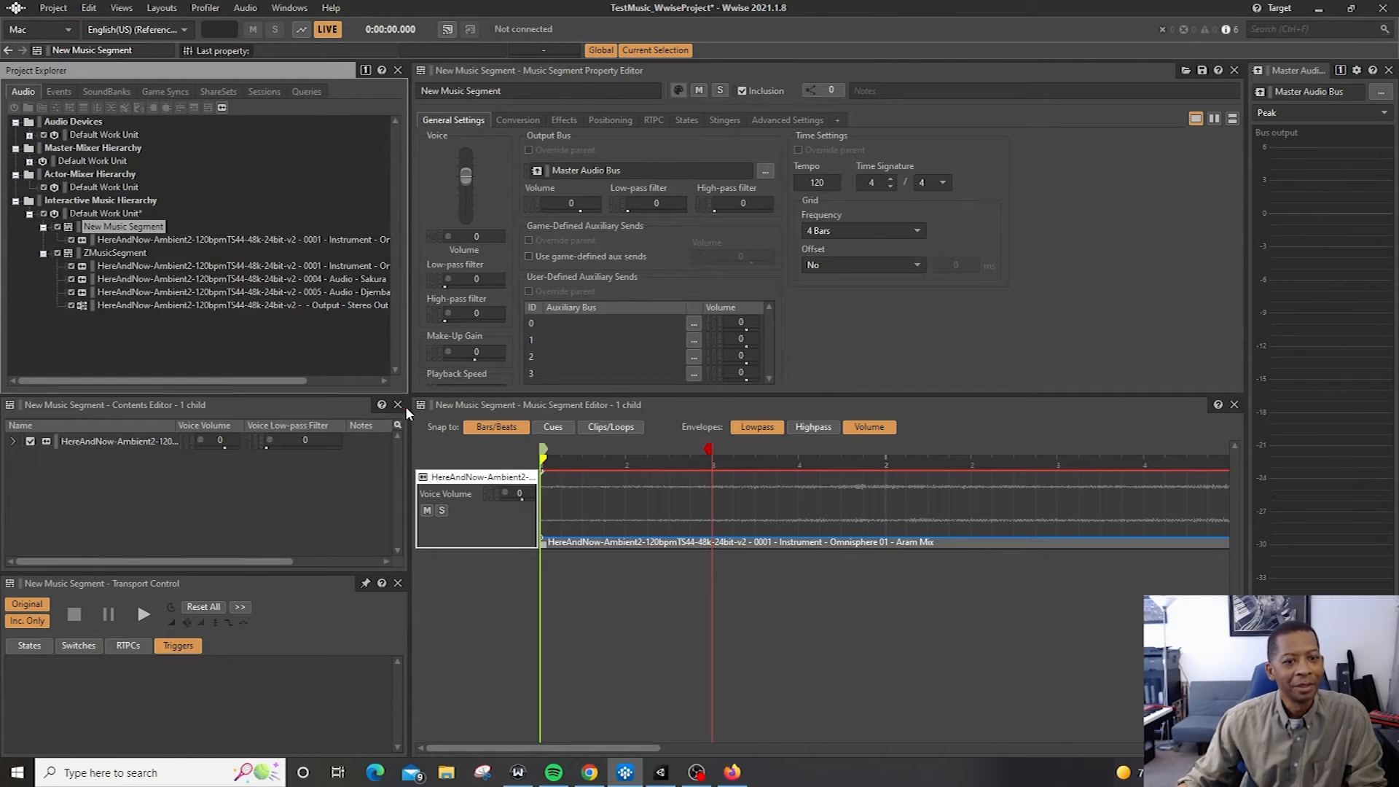
key(space)
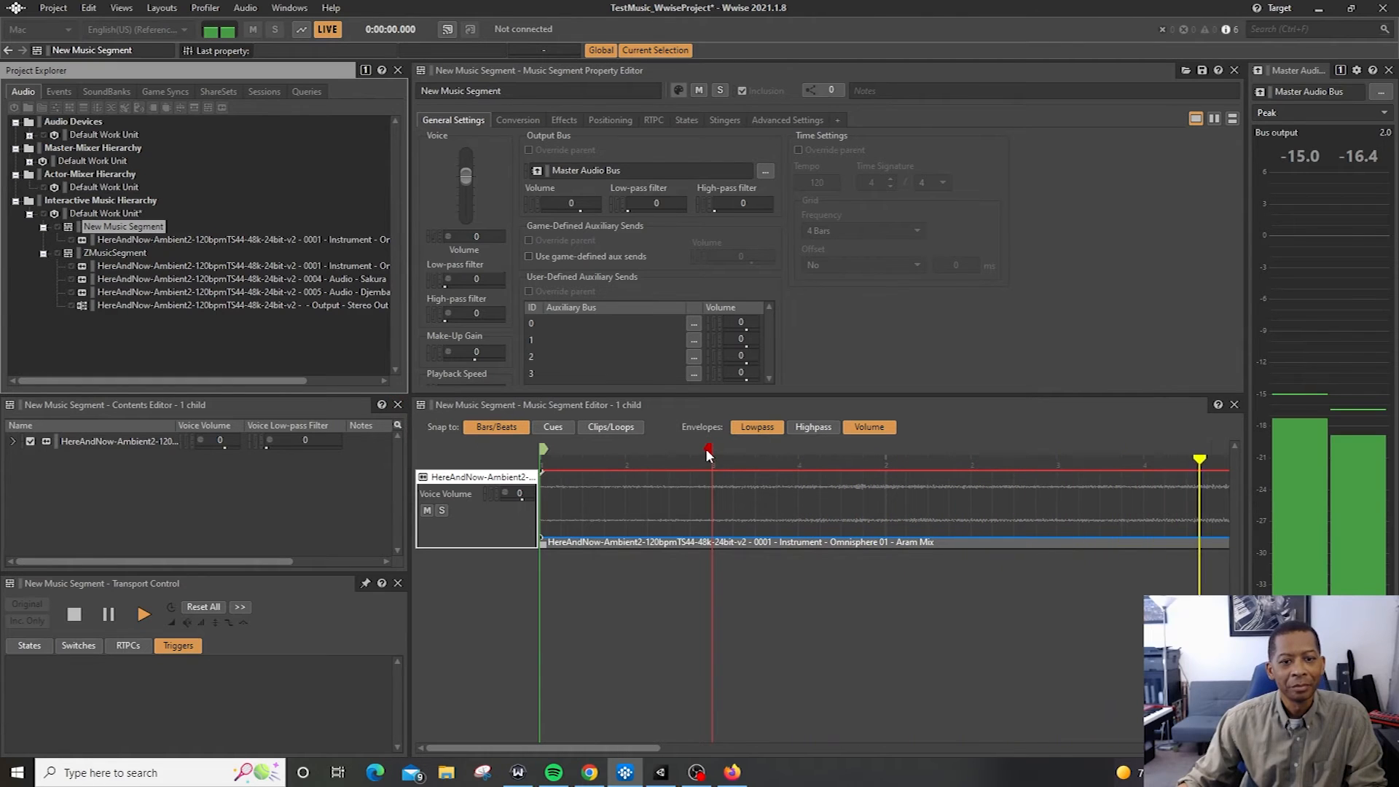
key(space)
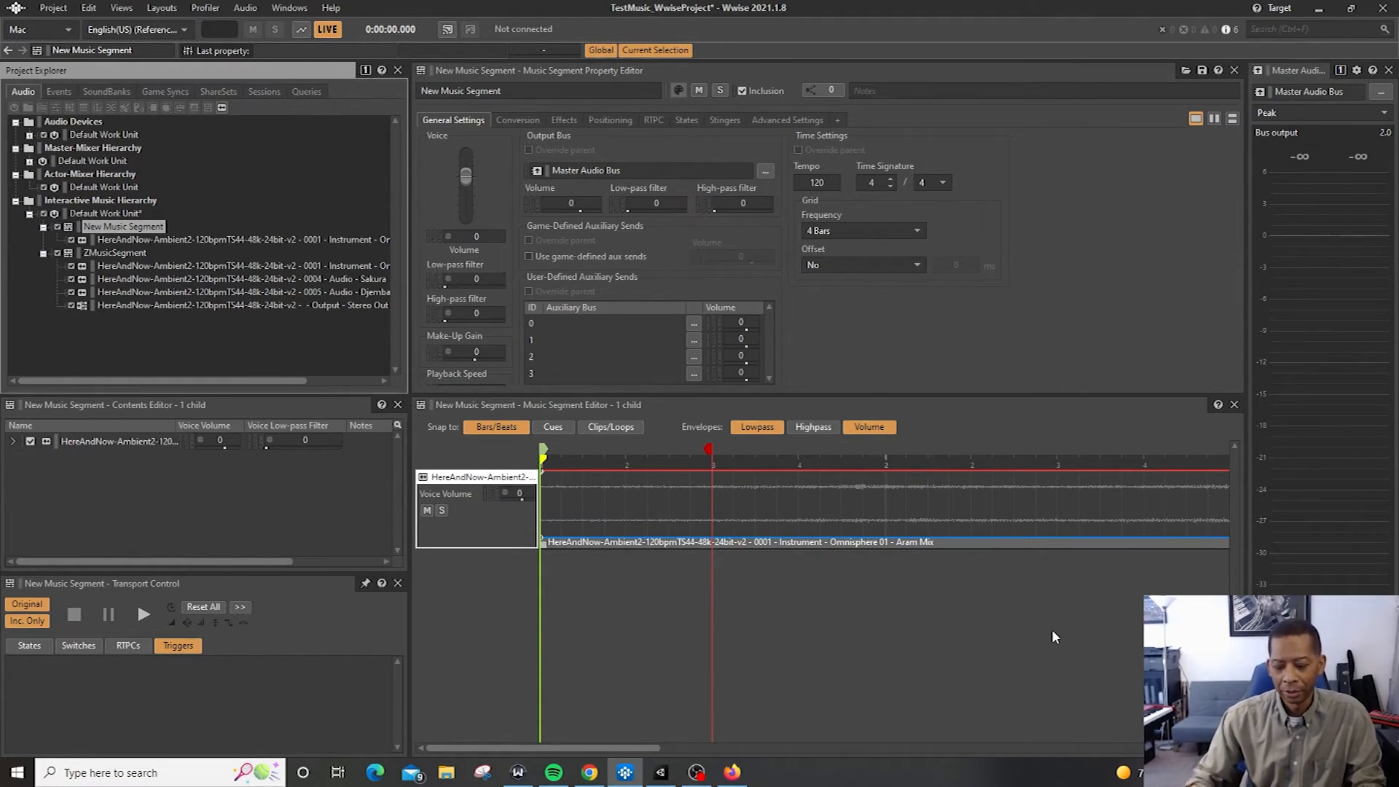
Move New Music Segment's exit cue to the end of its track
scroll(988, 624, down, 5)
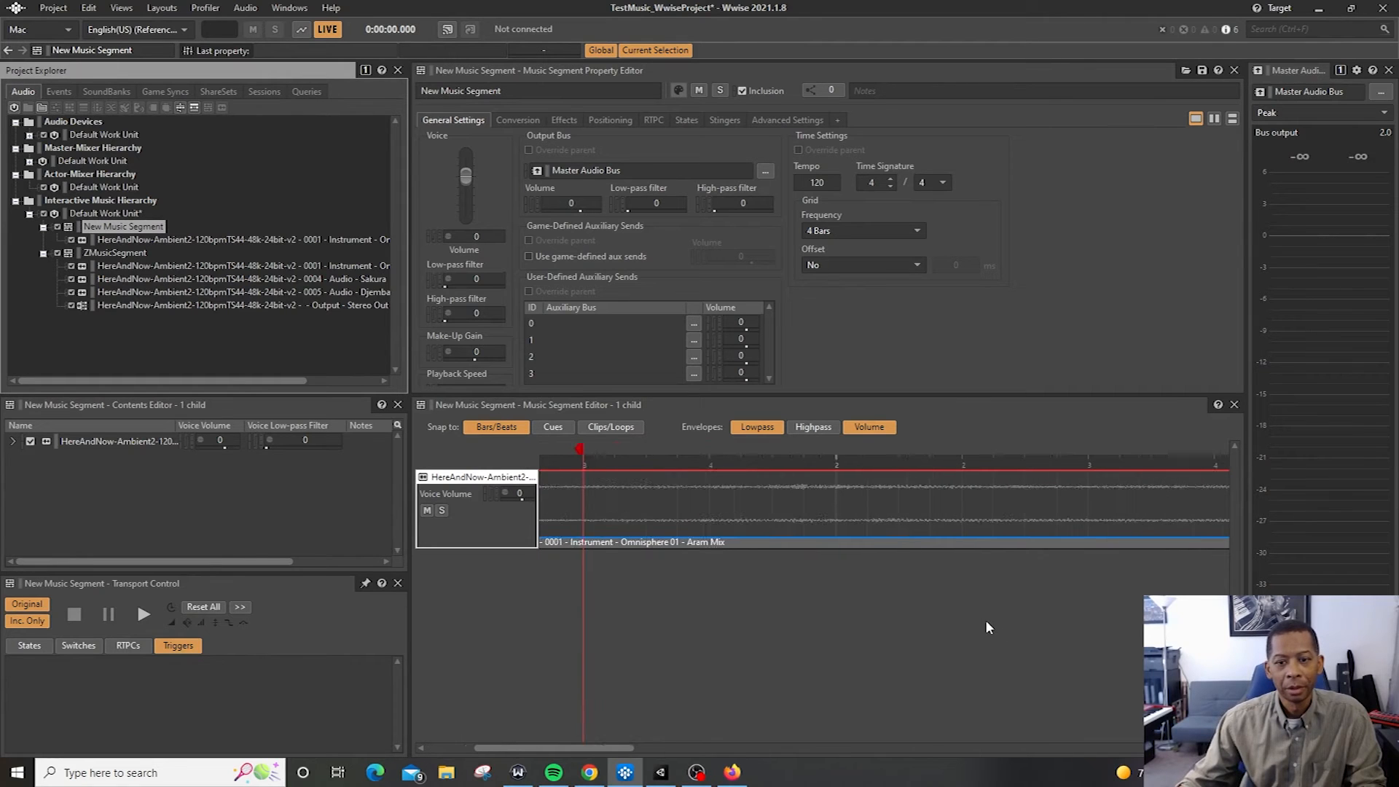
scroll(997, 631, down, 2)
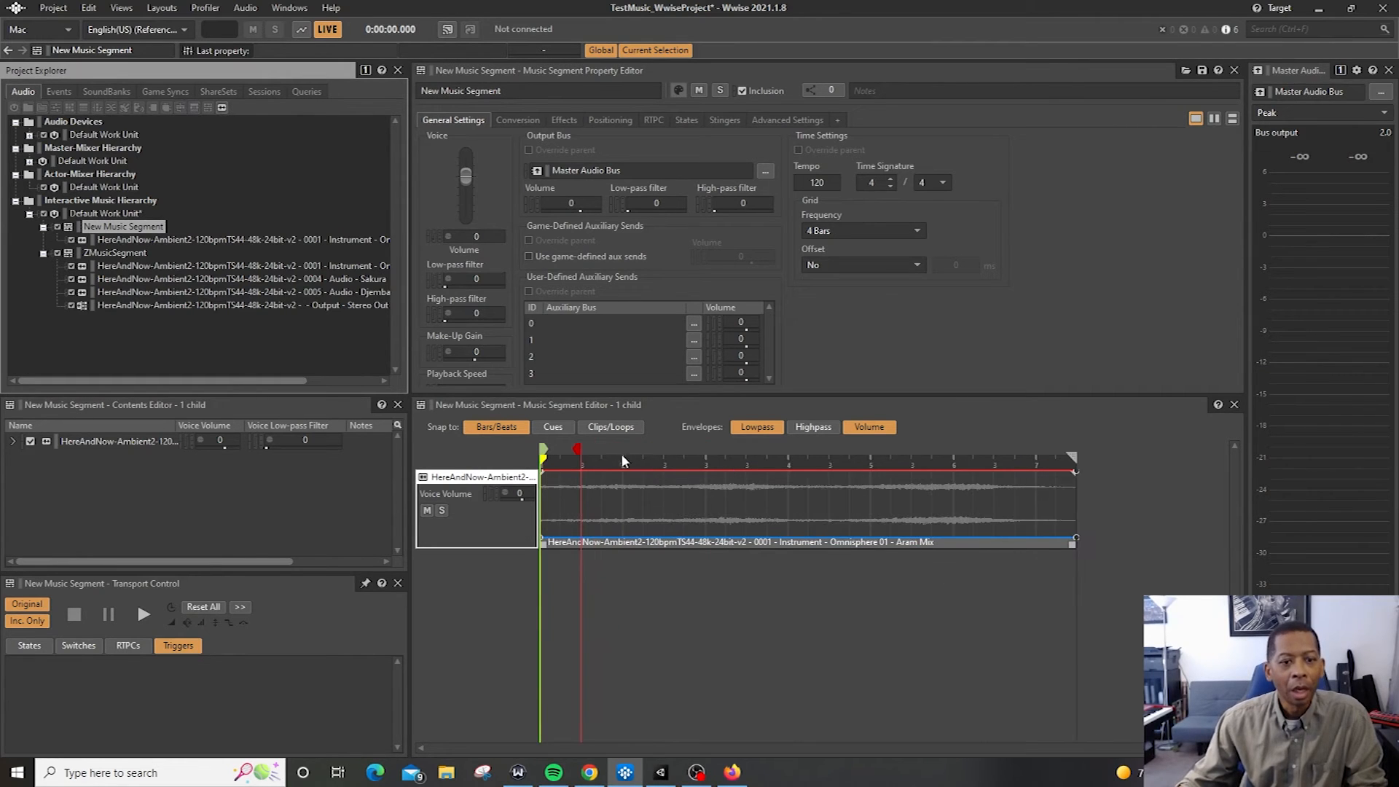
drag(573, 450, 1073, 450)
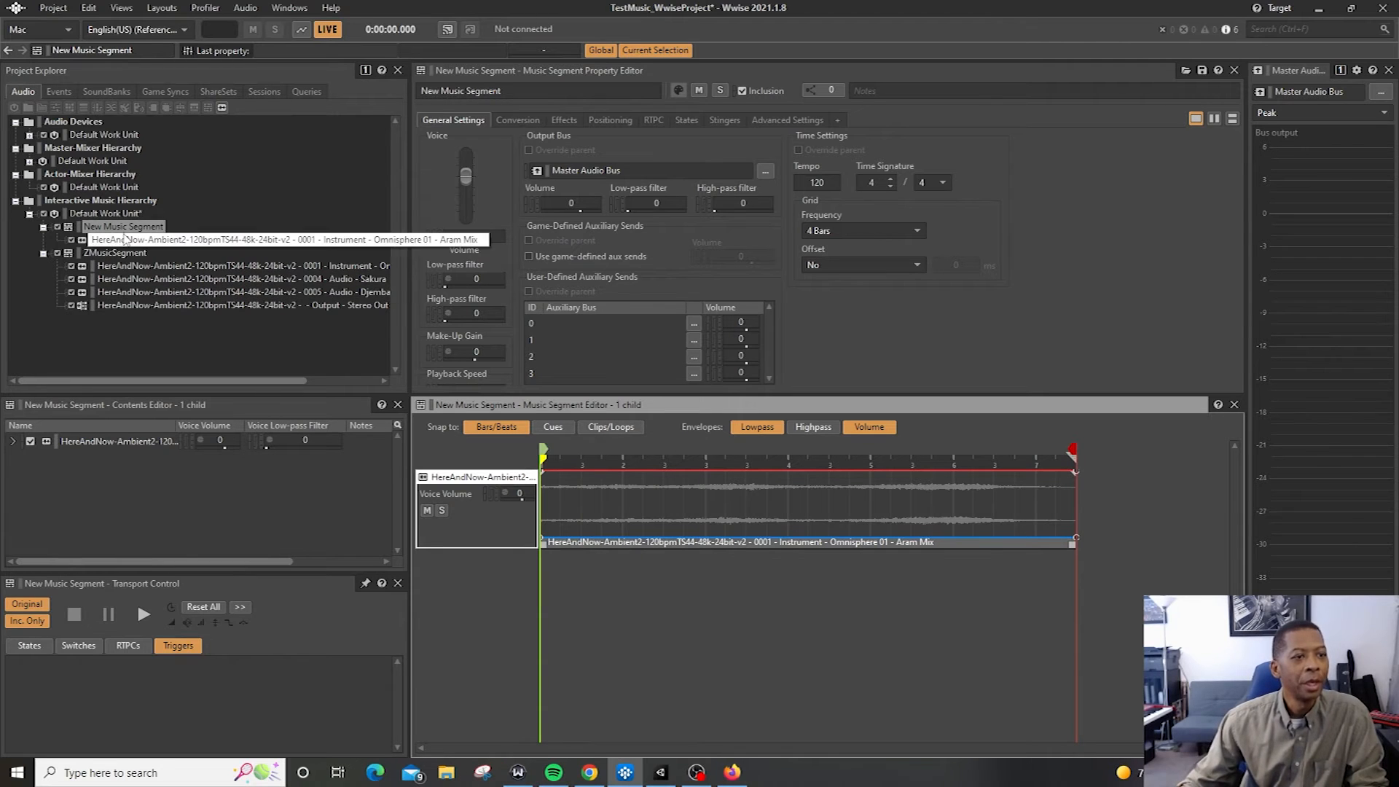
Set the Howdi123 Play action's target to New Music Segment from the Audio hierarchy
click(58, 91)
click(114, 145)
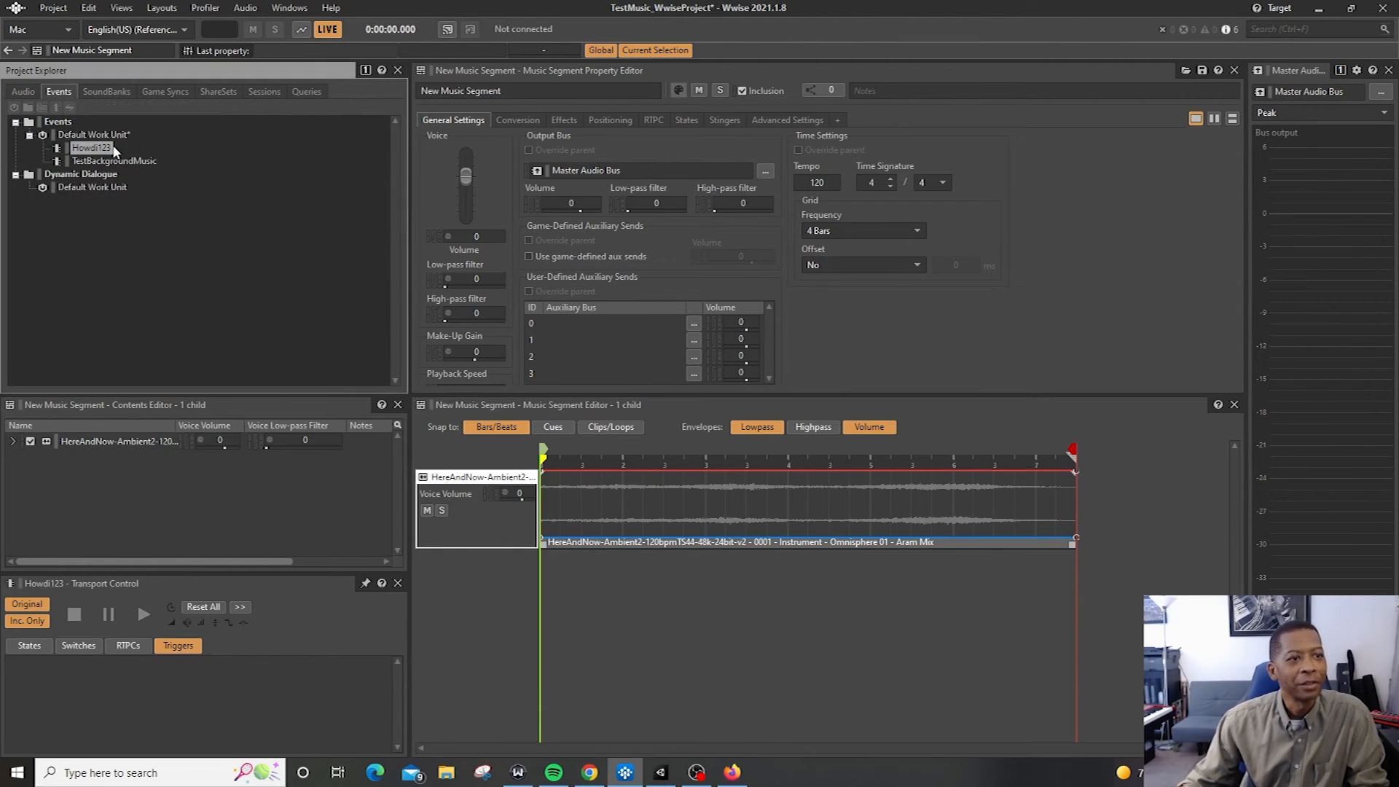
click(163, 9)
click(169, 13)
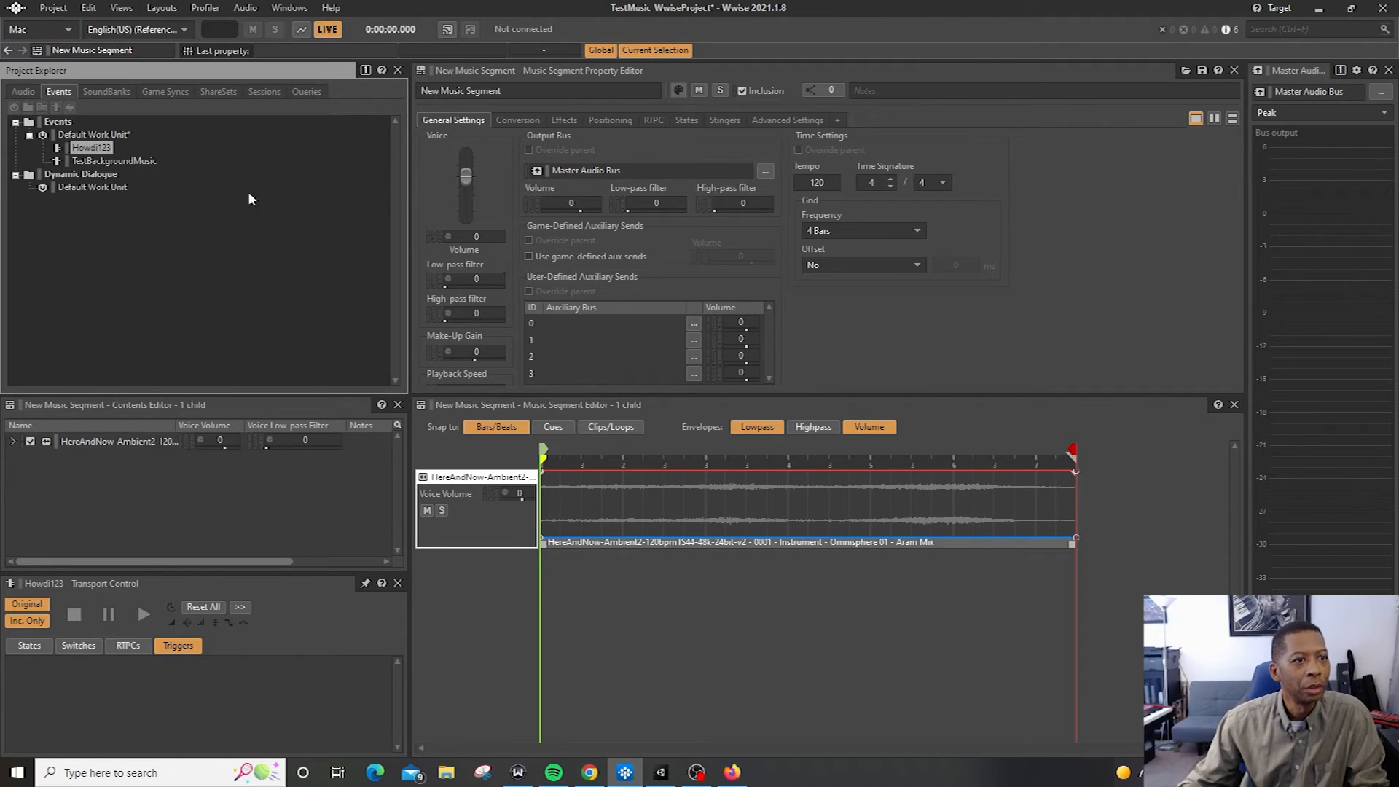
click(102, 134)
click(99, 148)
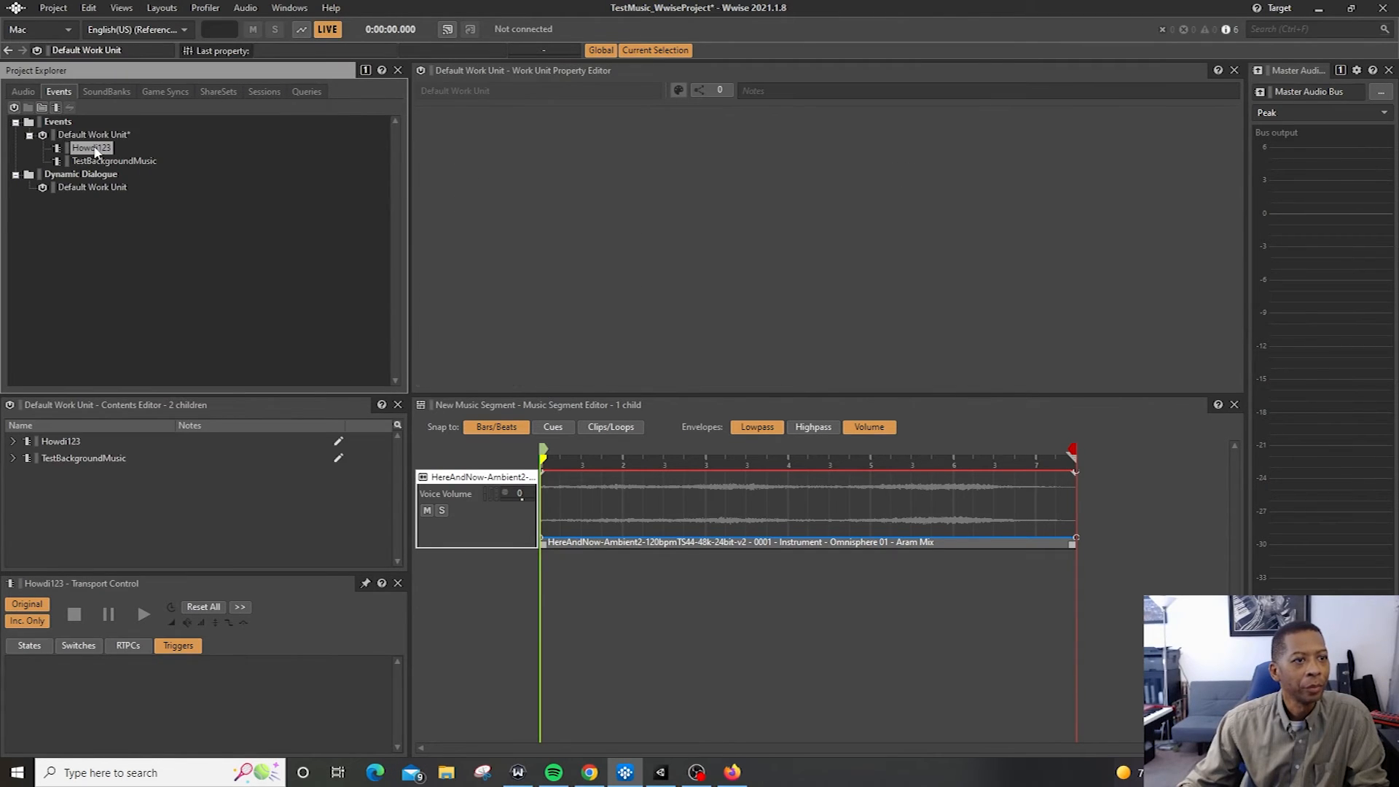
click(22, 91)
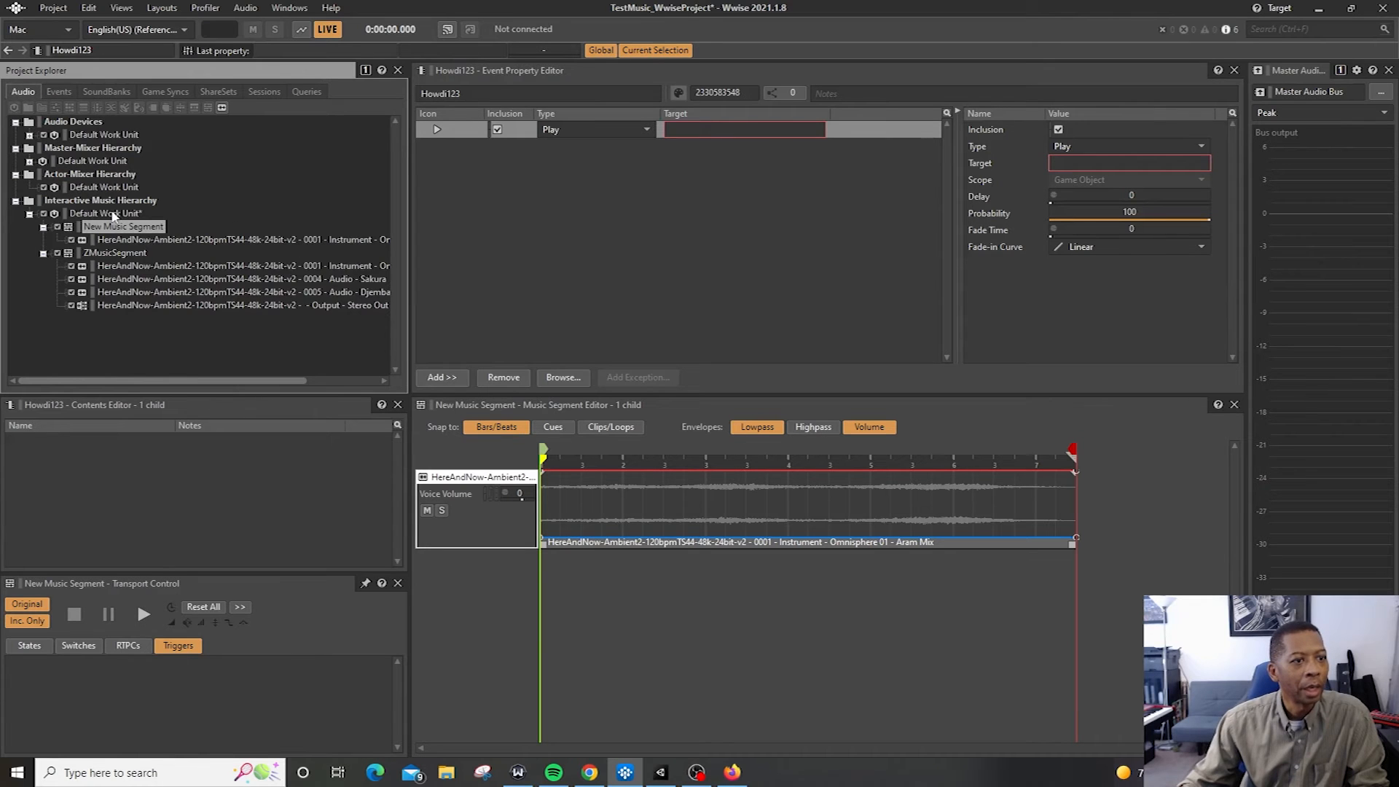
drag(121, 229, 713, 135)
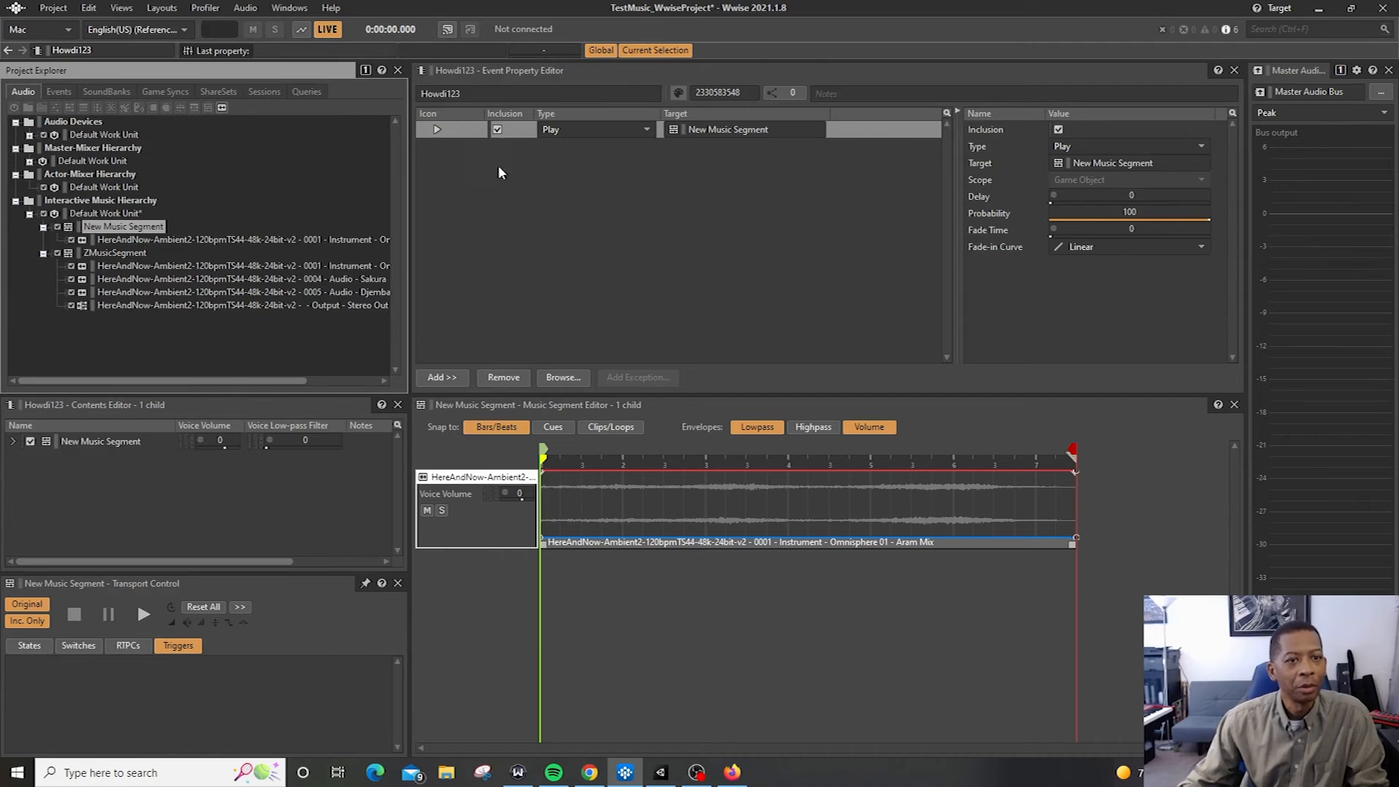
click(530, 170)
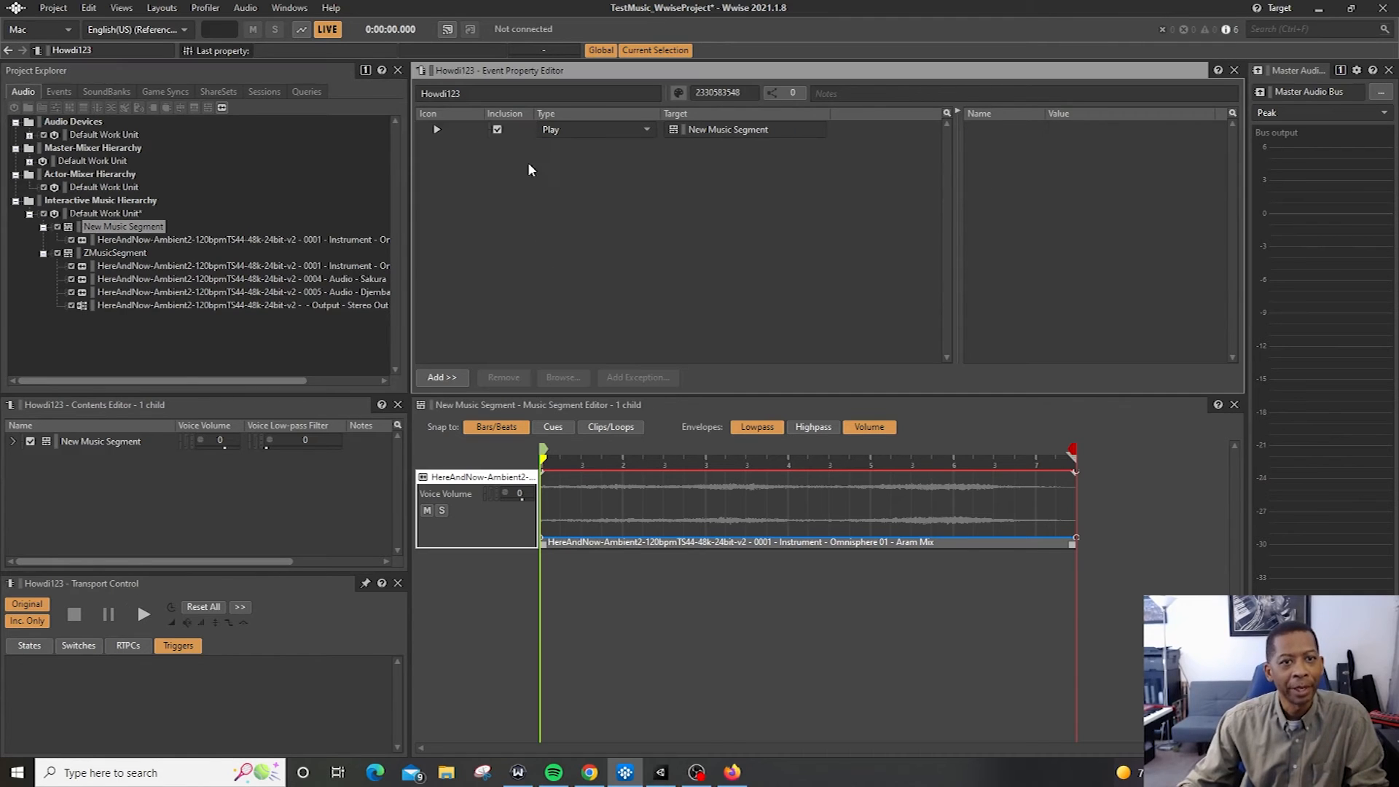
Play and stop the Howdi123 event to preview it
click(893, 134)
key(space)
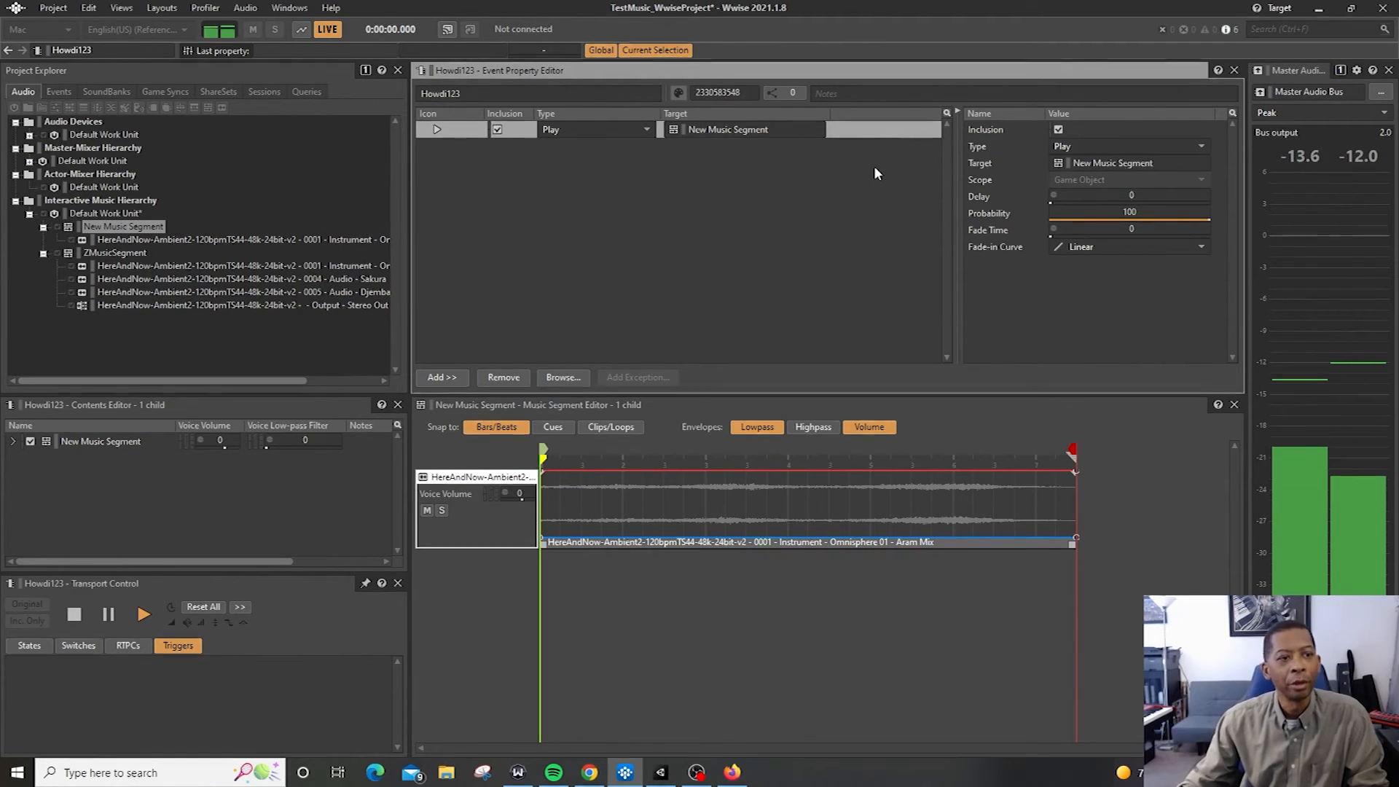
key(space)
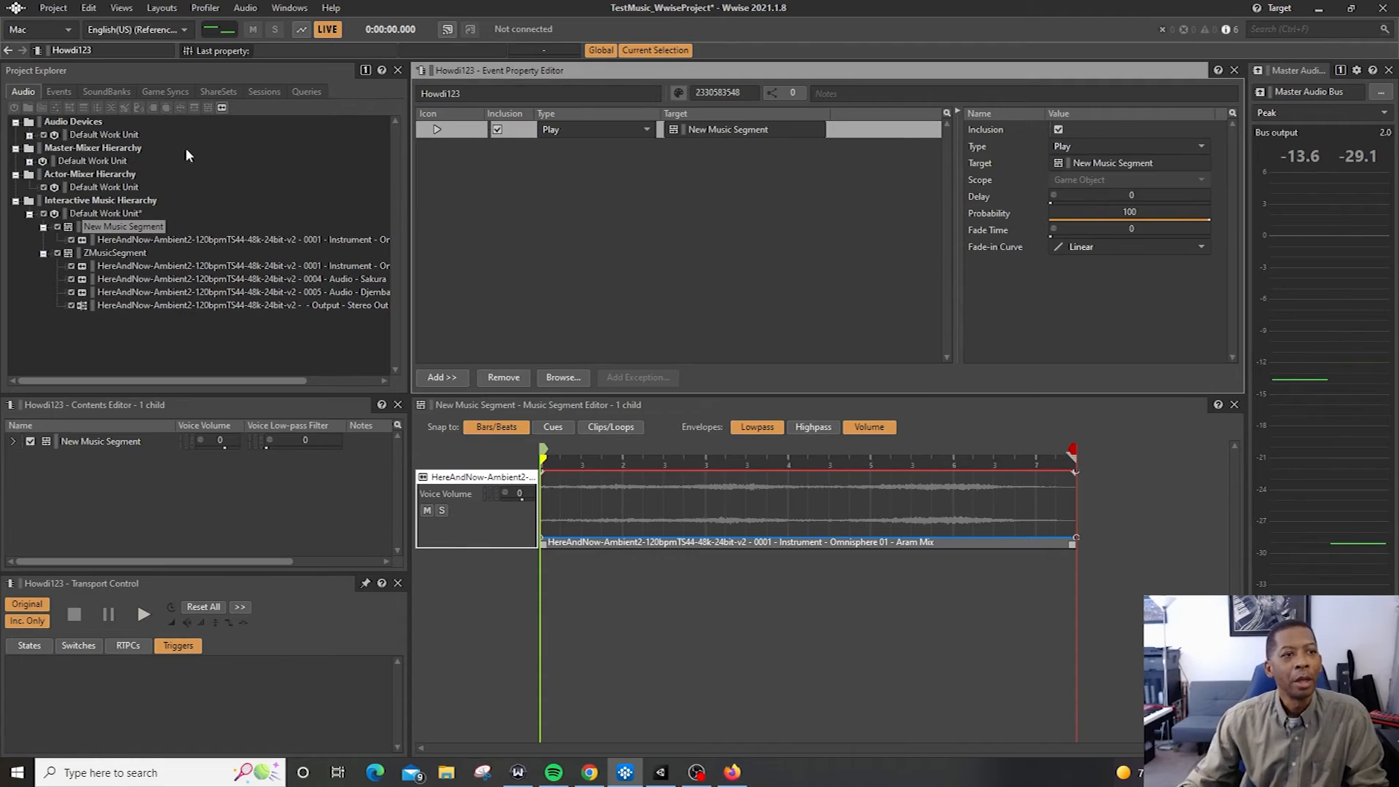
Preview the TestBackgroundMusic event, then save the Wwise project
click(52, 93)
click(107, 159)
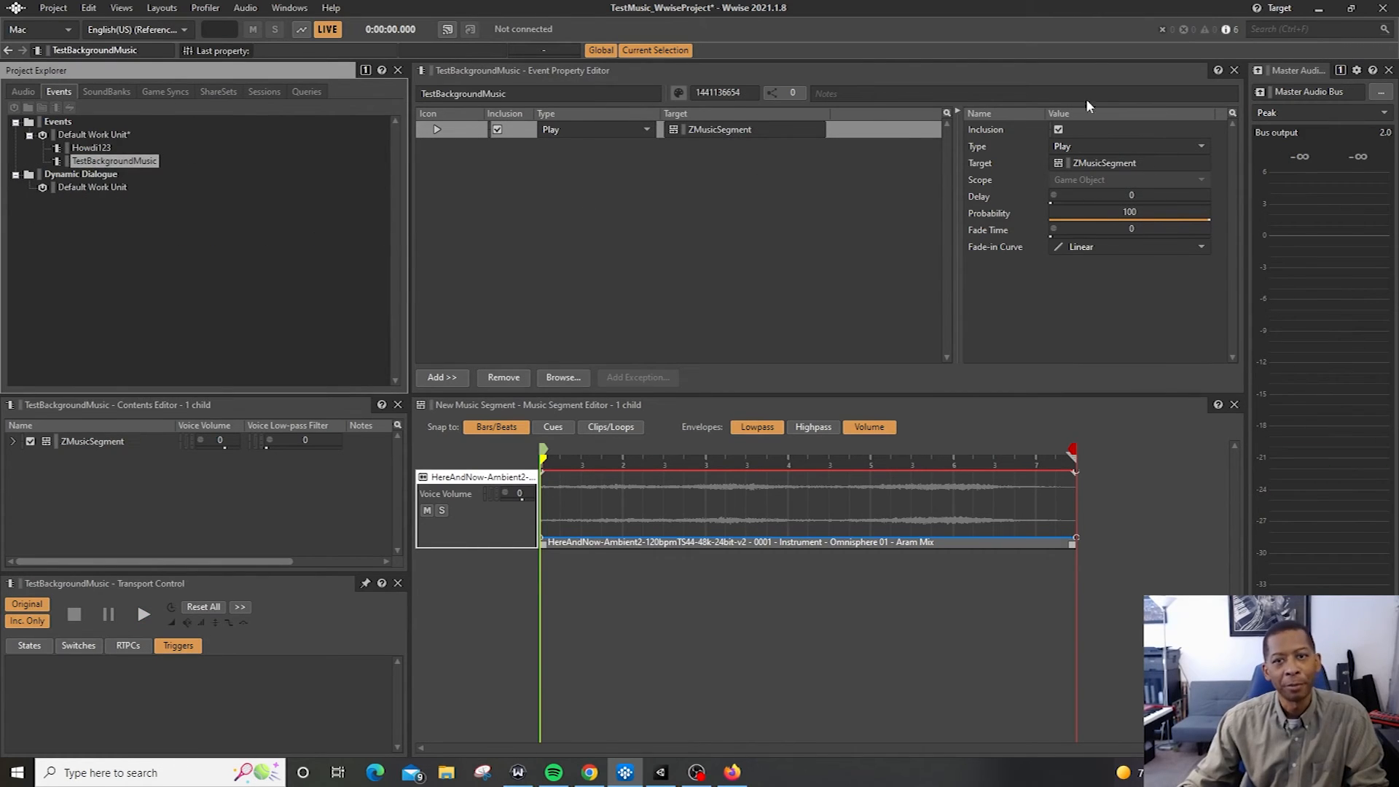
click(889, 140)
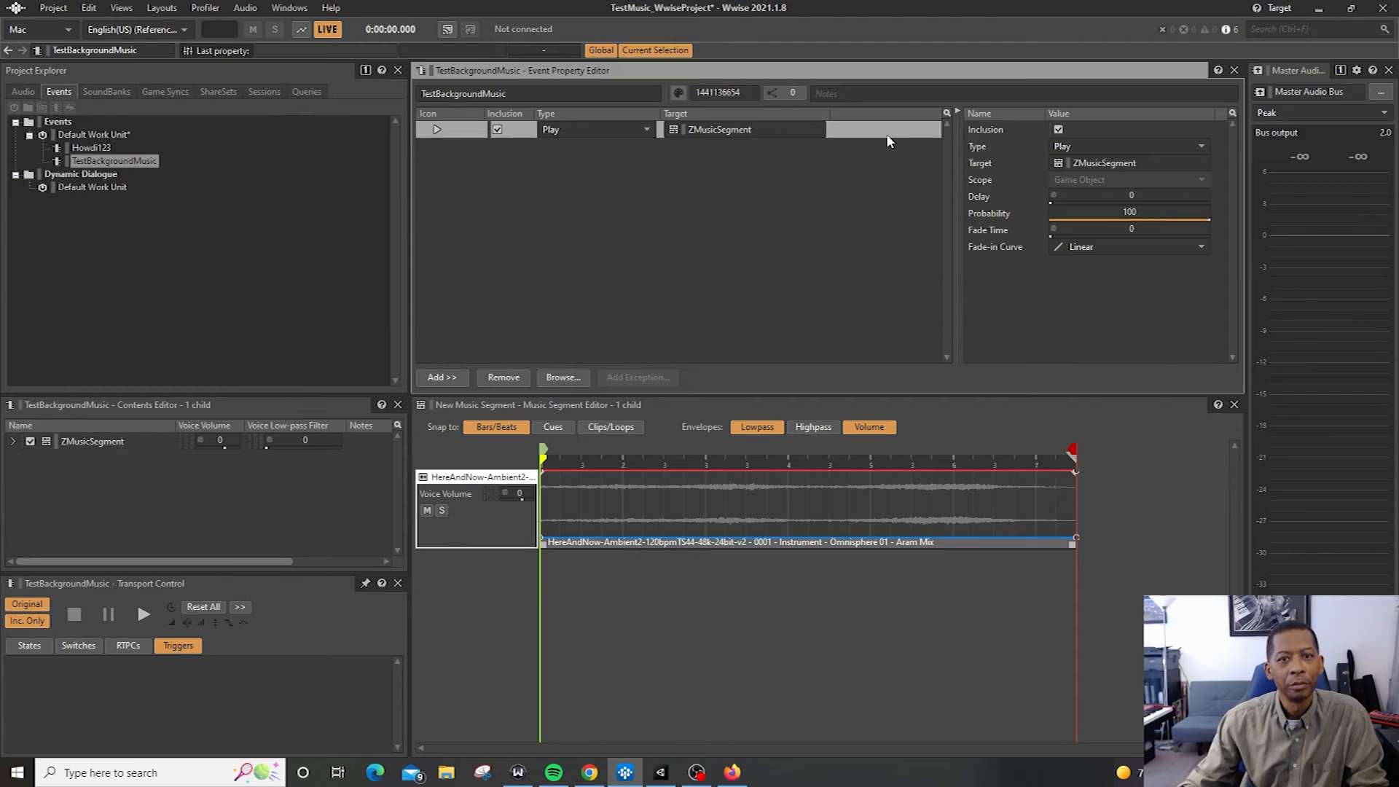
key(space)
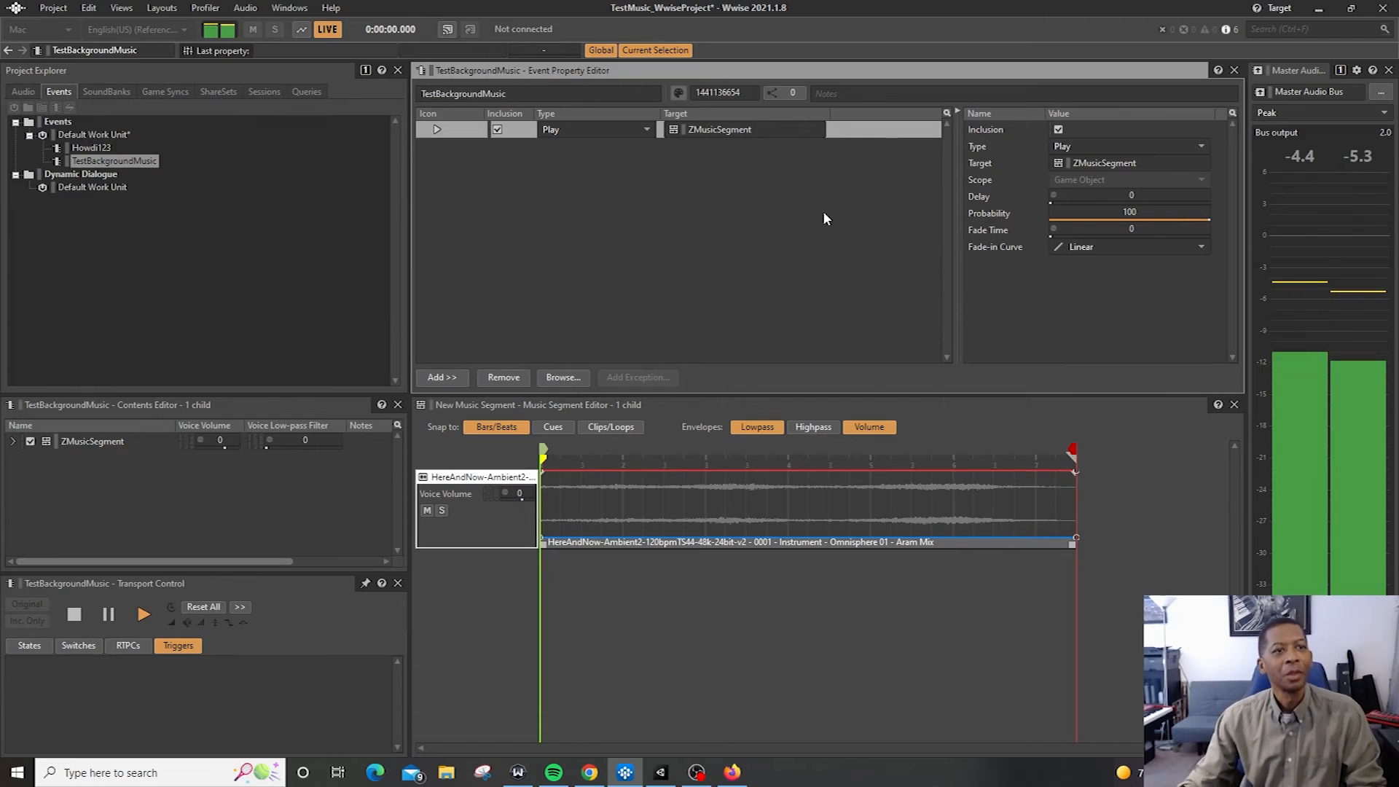
key(space)
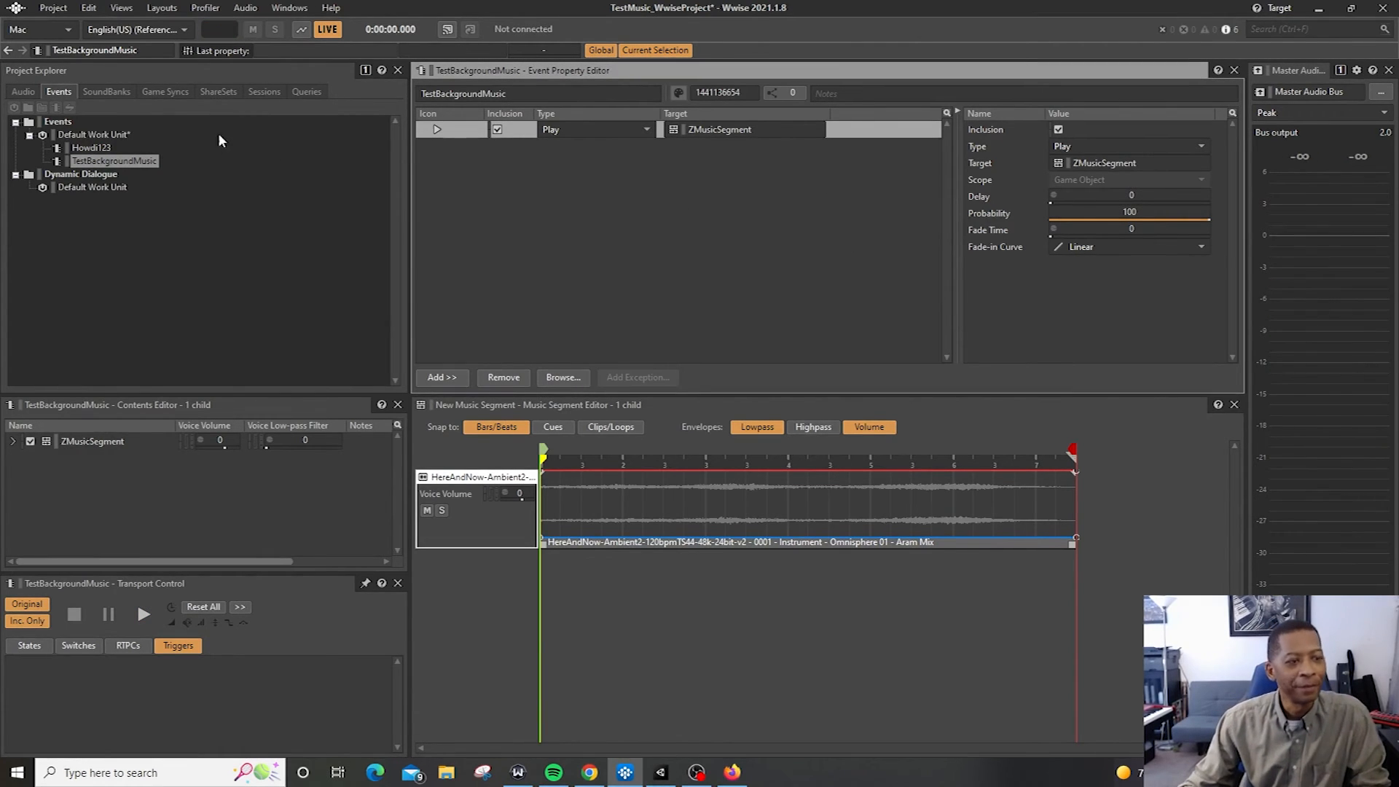
key(ctrl+s)
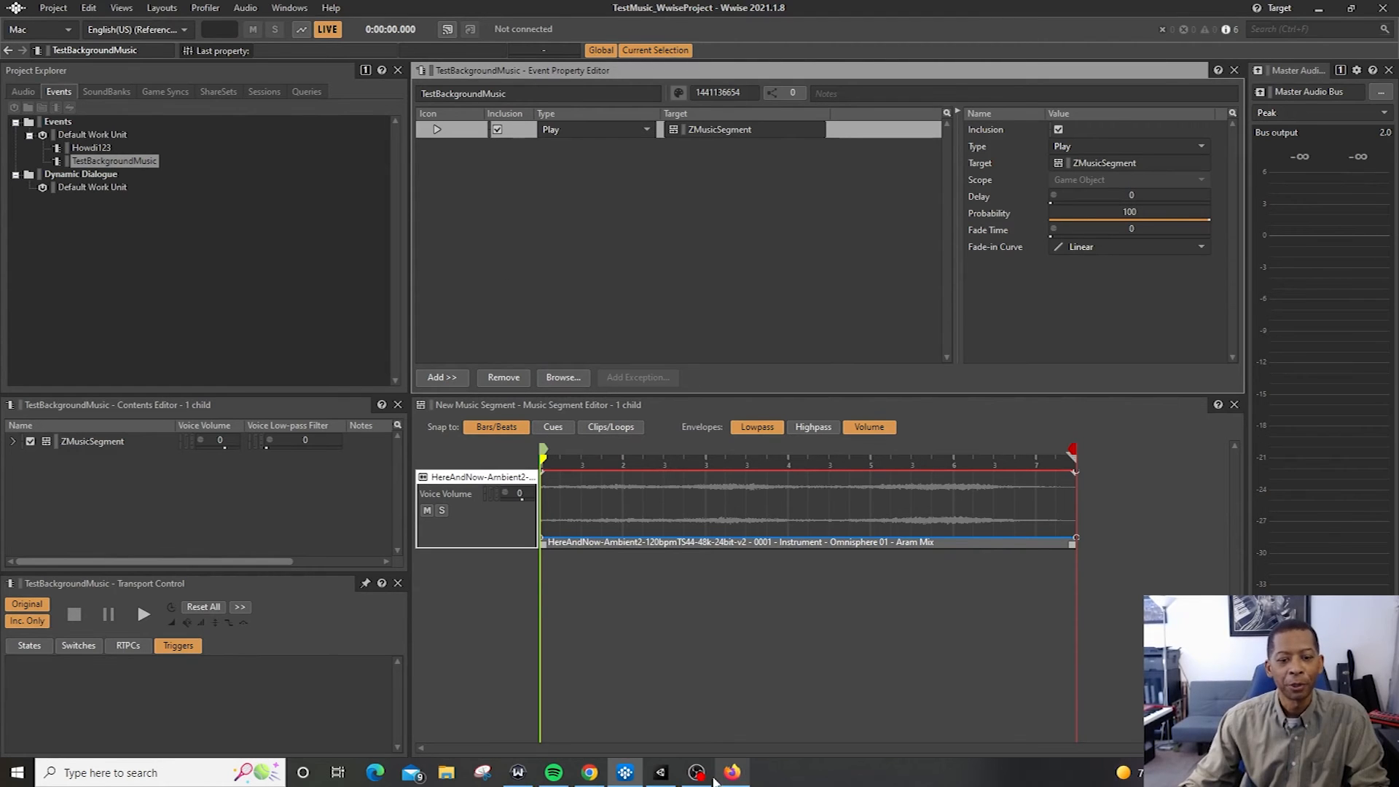
Switch to Unity and refresh the project in the Wwise Picker, expanding the Events Default Work Unit
click(660, 774)
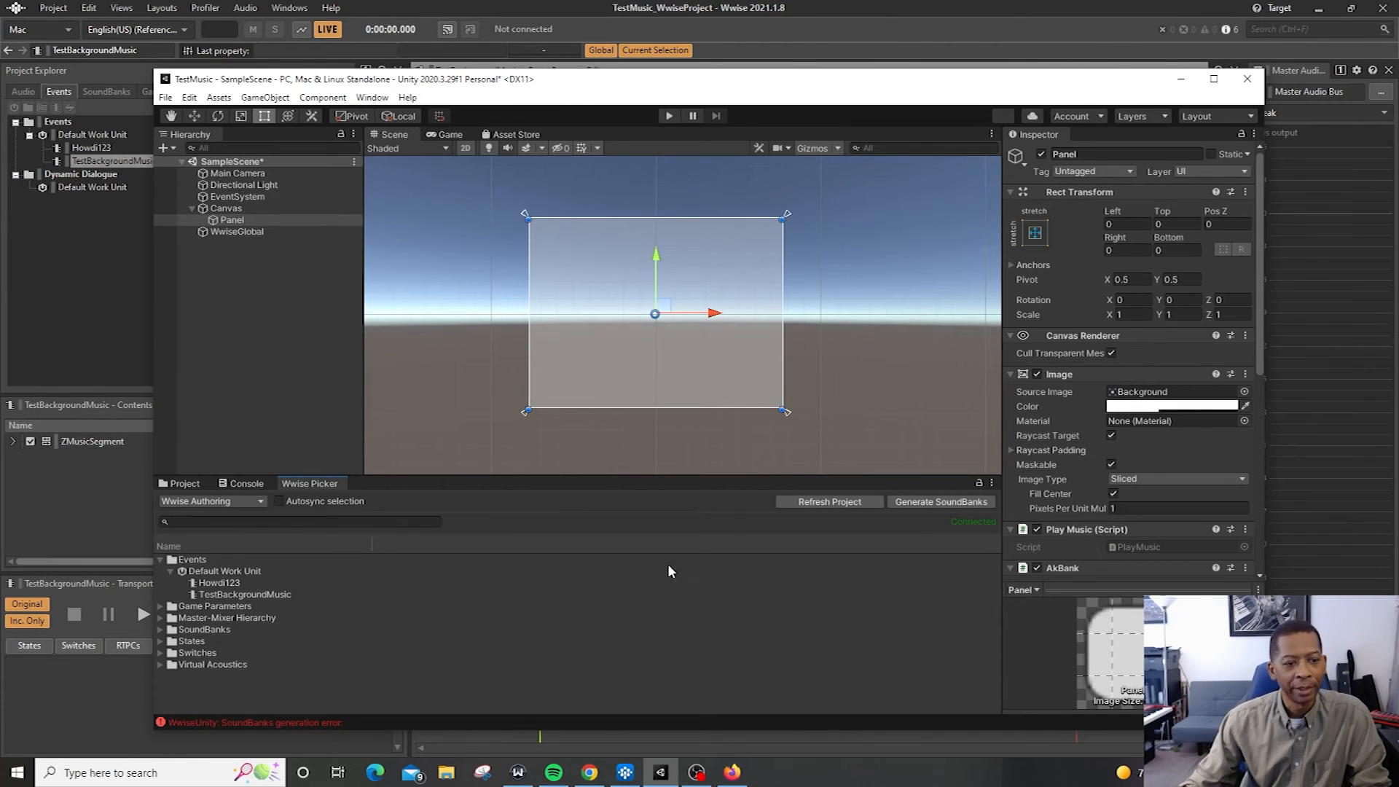
click(799, 501)
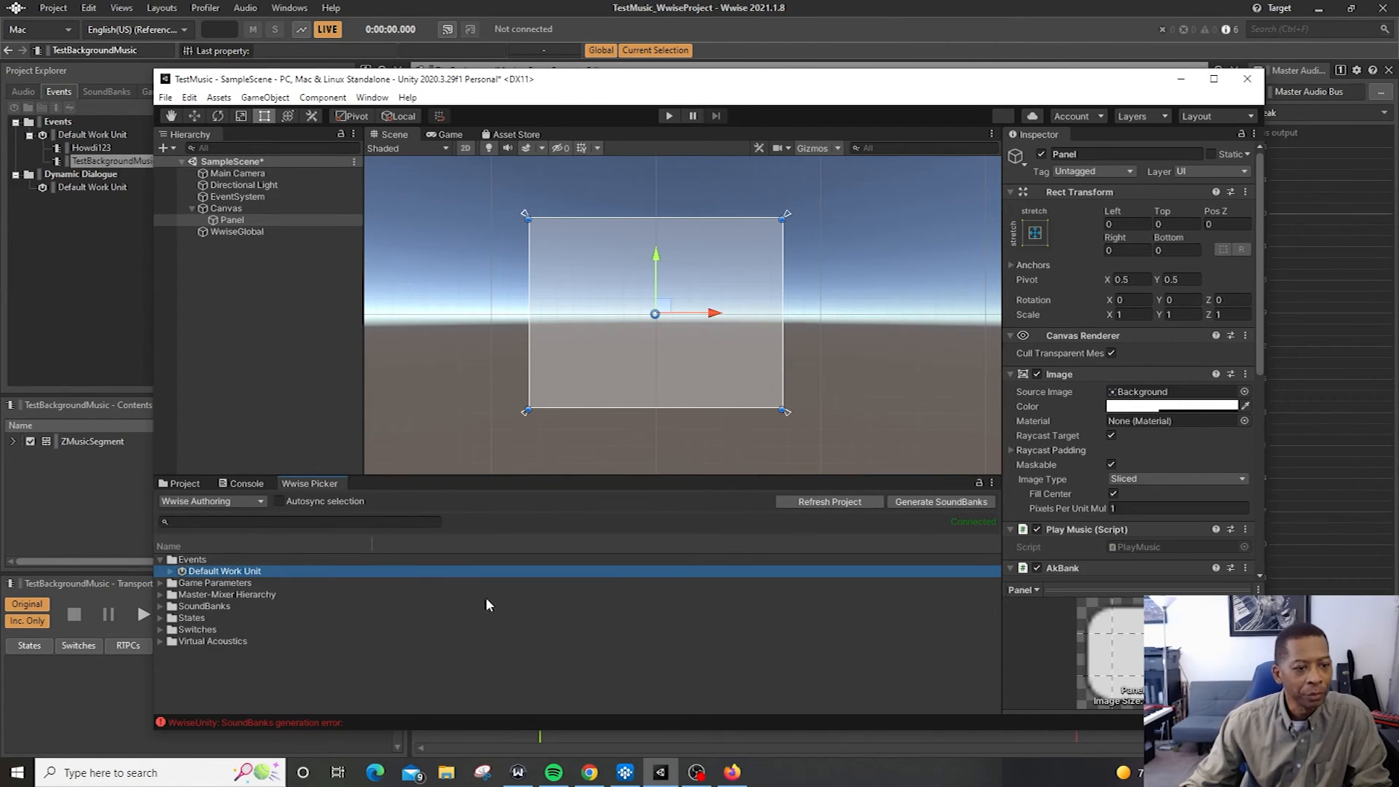
click(169, 572)
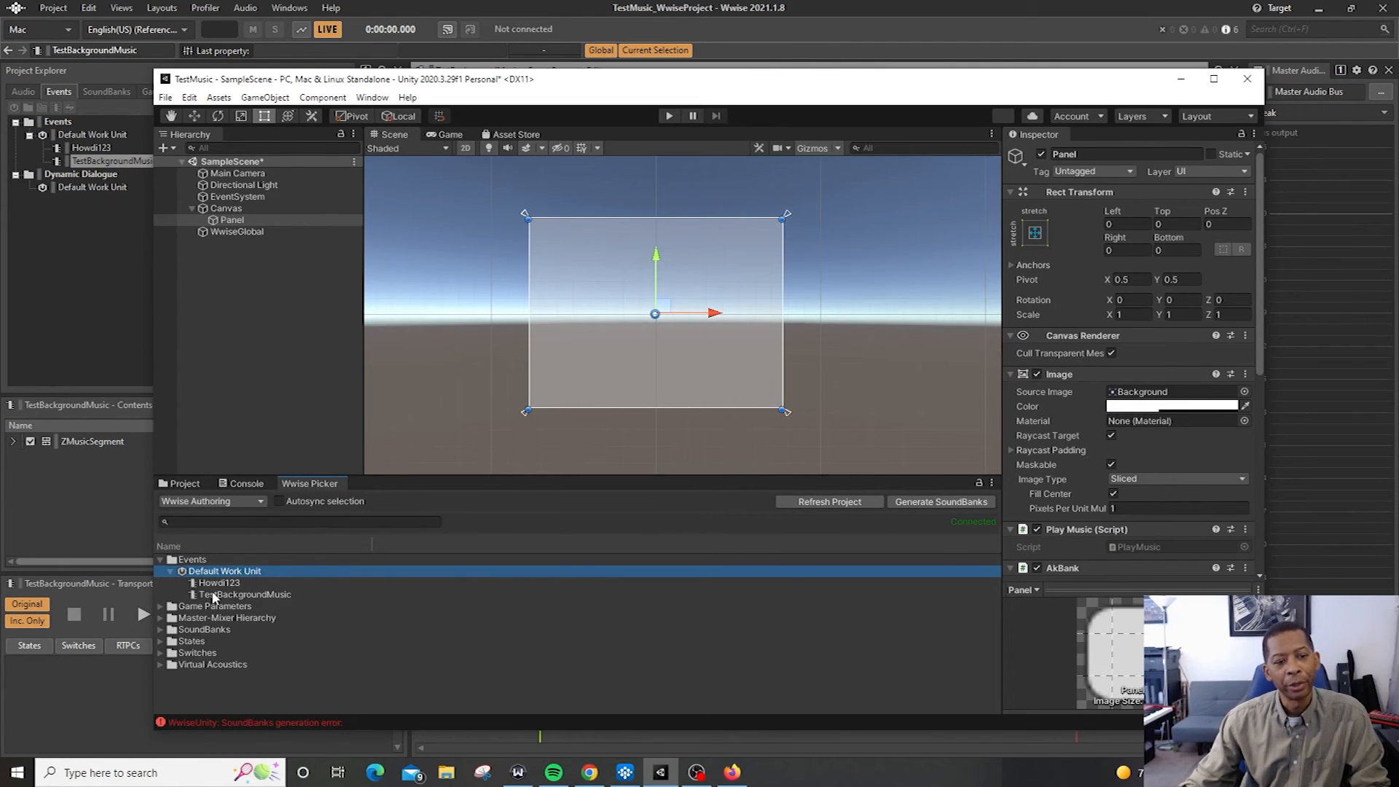
Play and stop the Howdi123 and TestBackgroundMusic events from the Wwise Picker
click(277, 595)
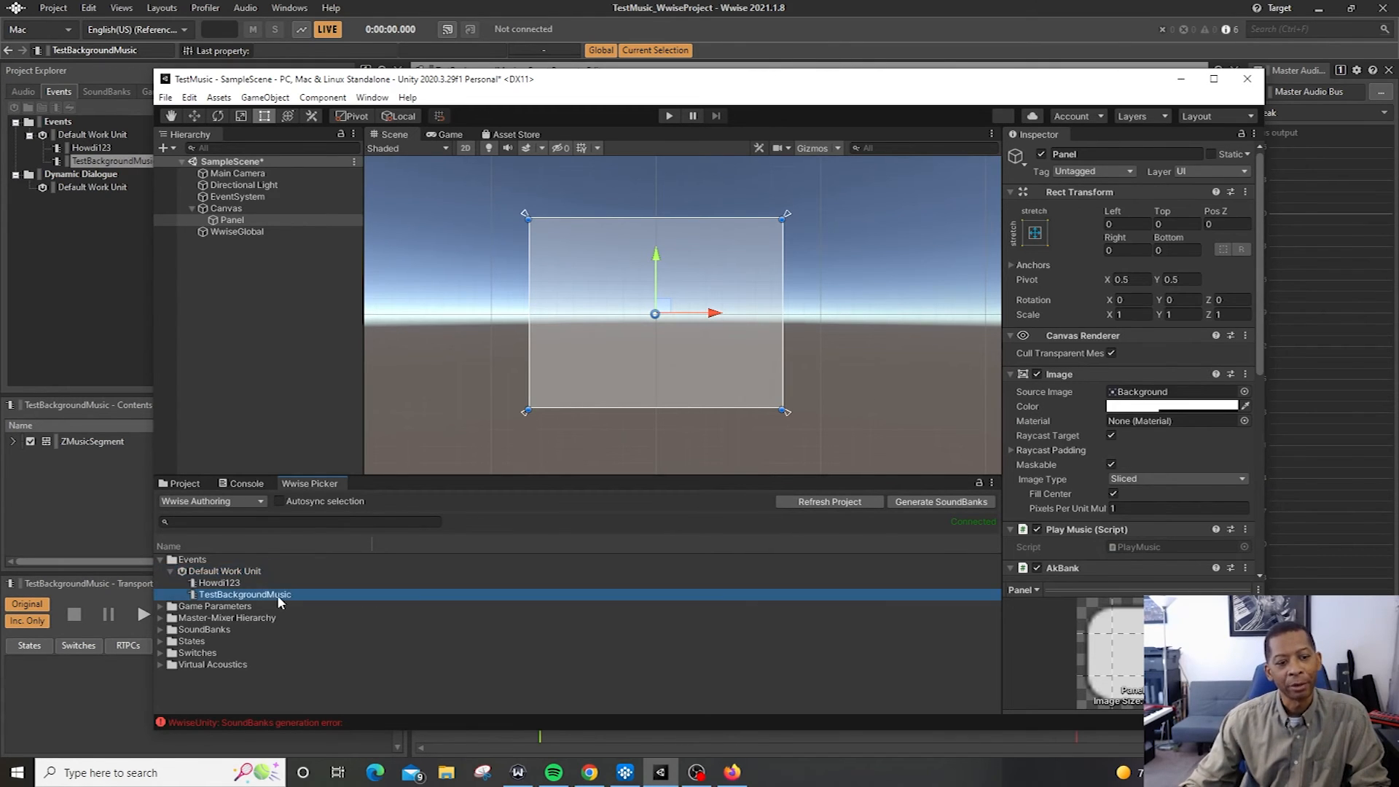
click(241, 582)
key(space)
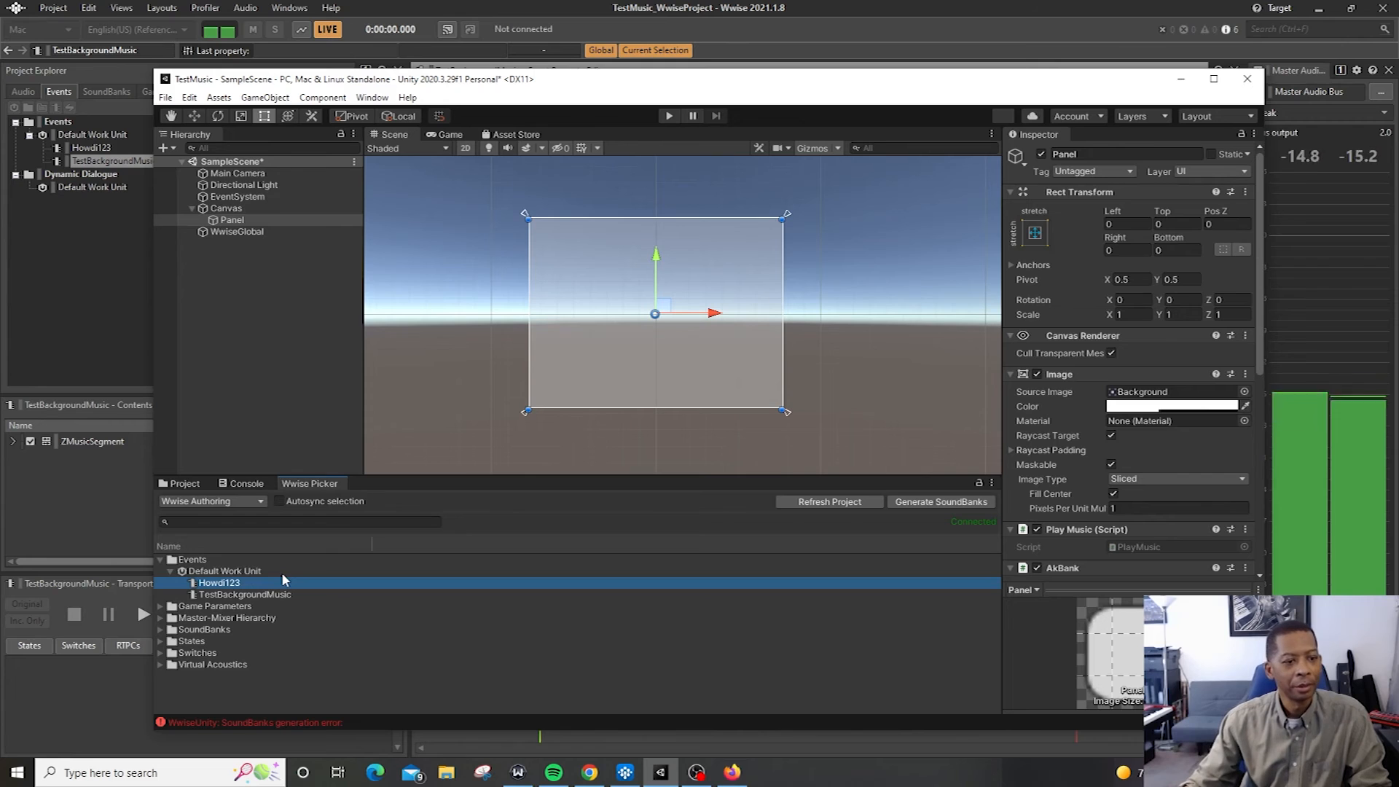
click(273, 595)
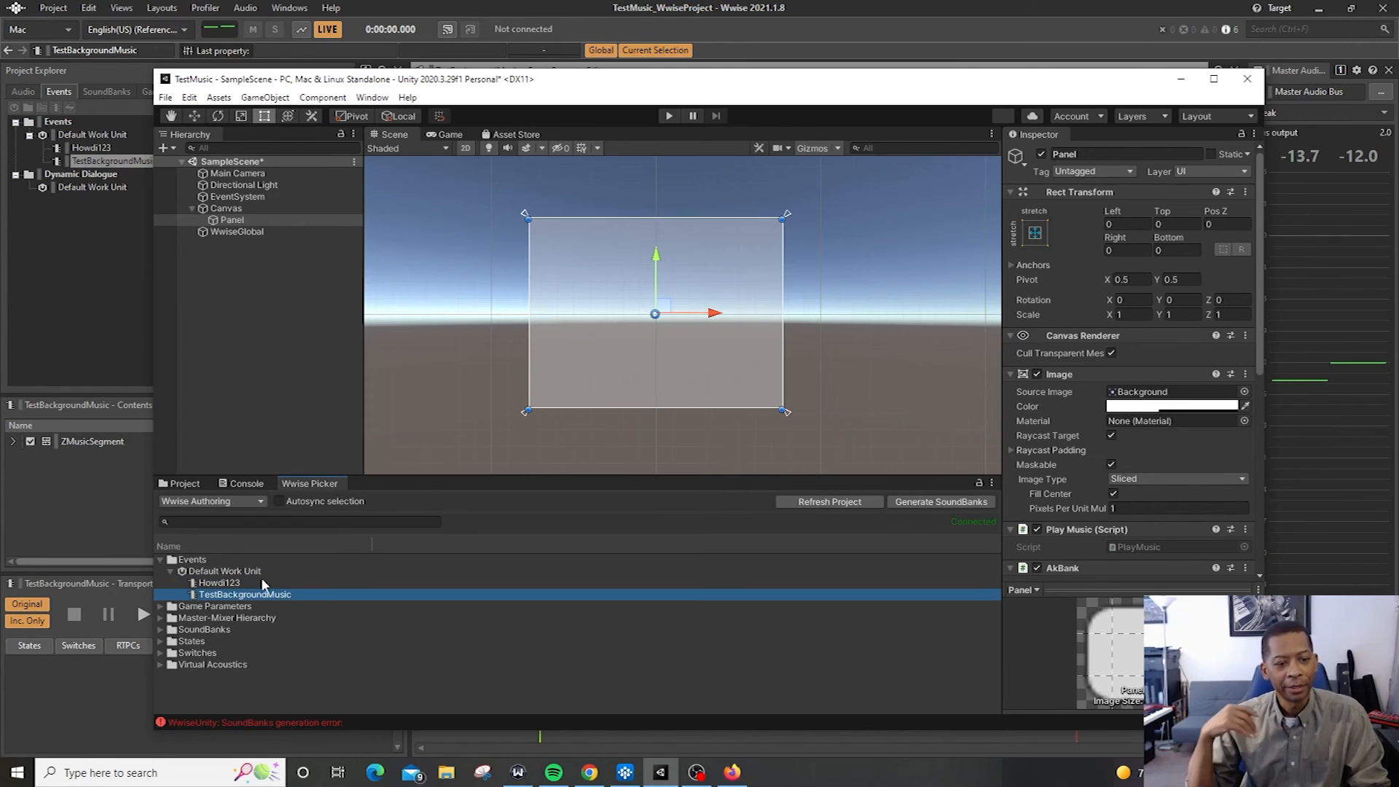
key(space)
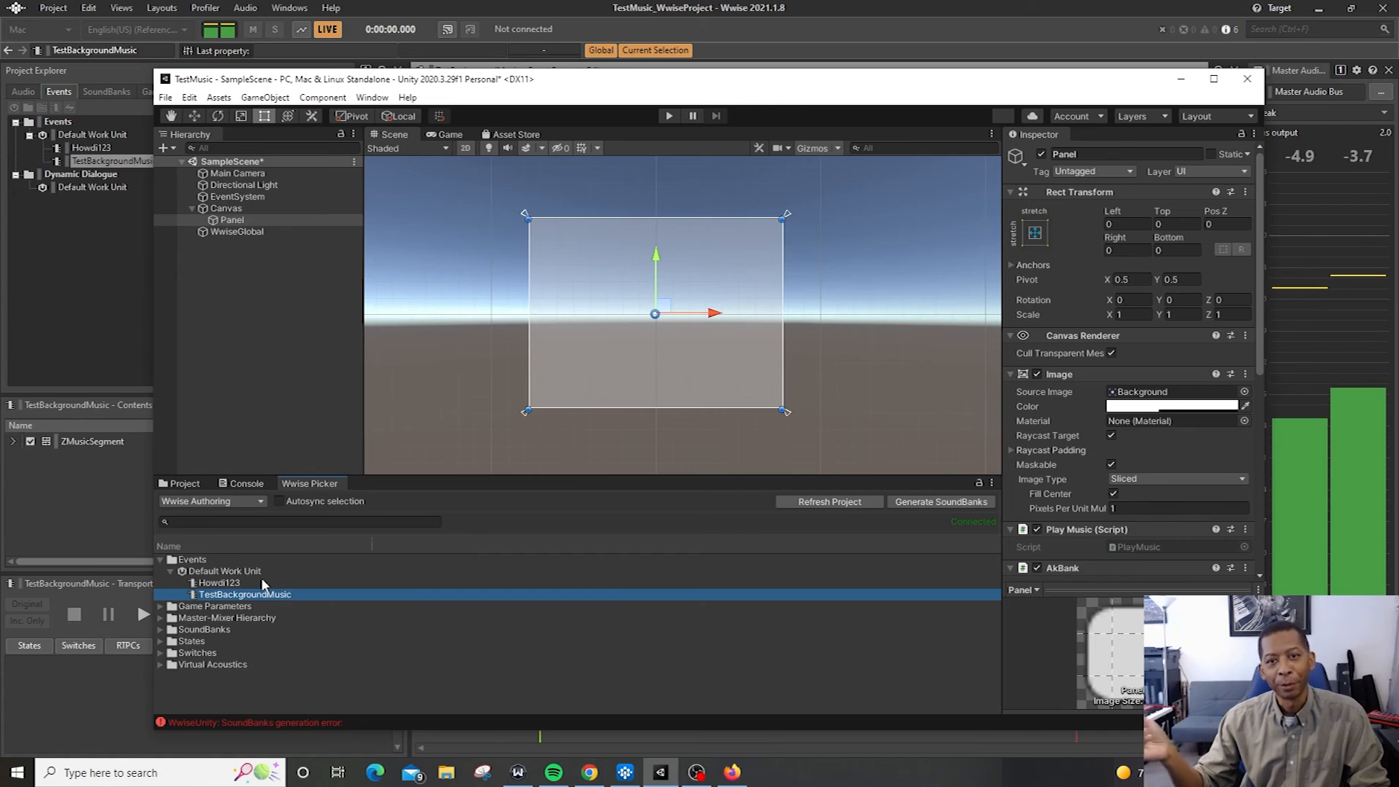
key(space)
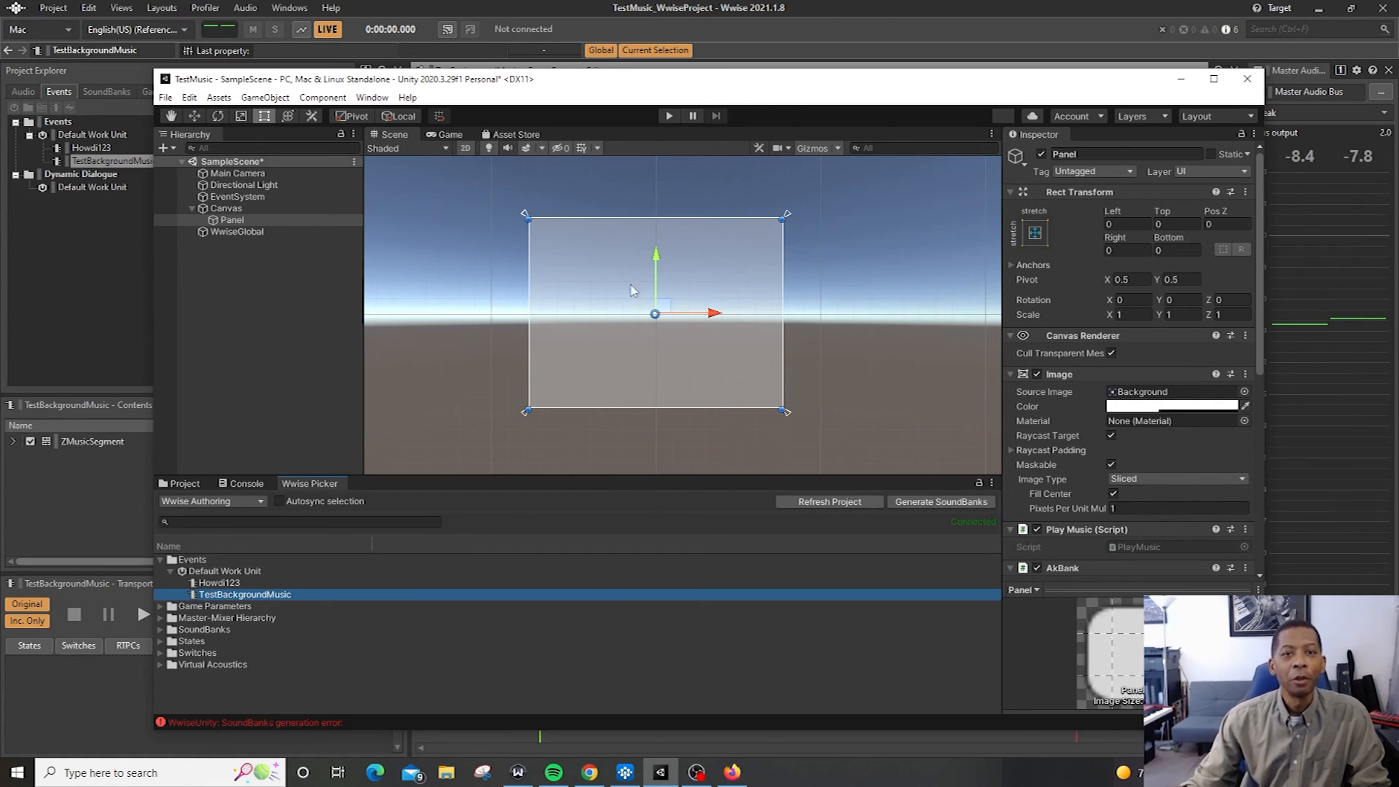
Switch back to Wwise and select ZMusicSegment in the Interactive Music Hierarchy
click(915, 19)
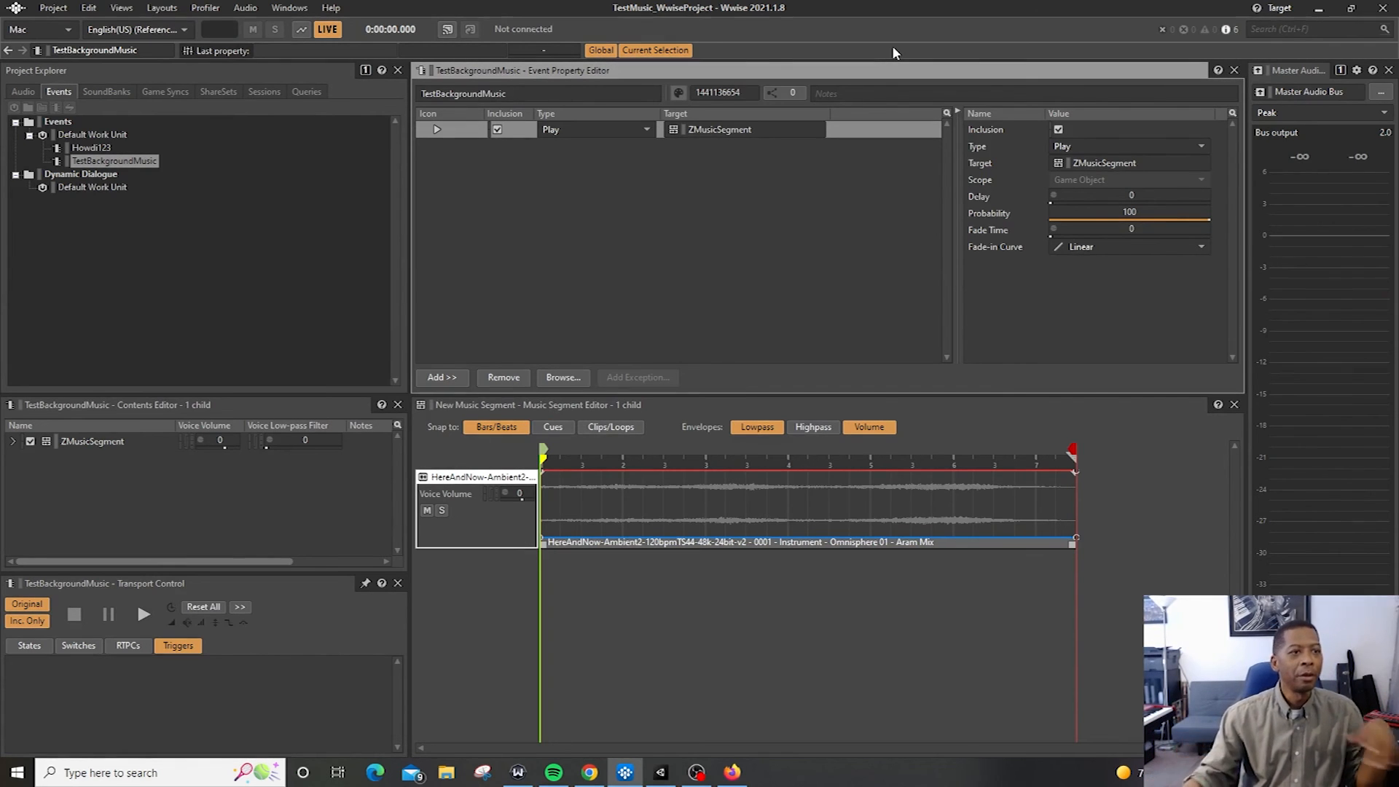
click(16, 93)
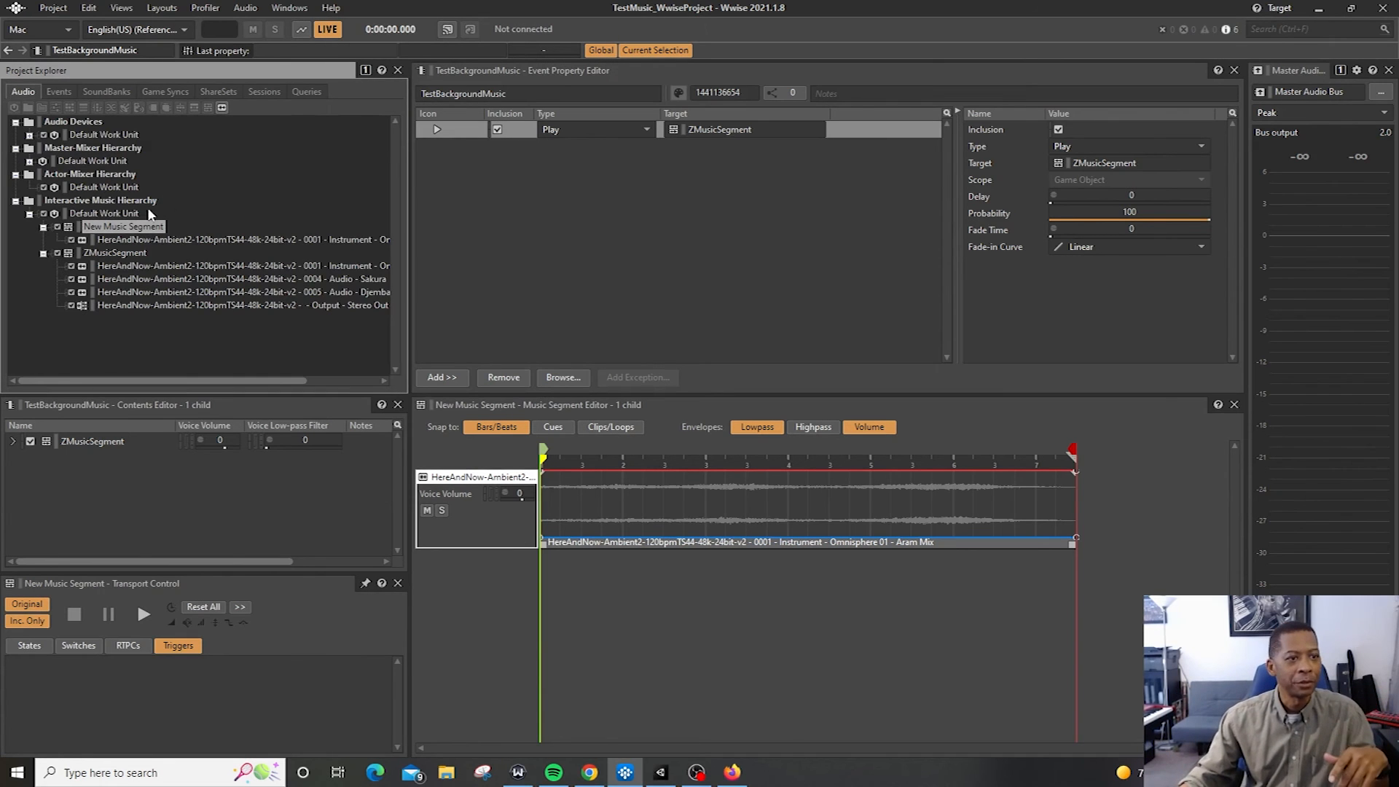
click(116, 253)
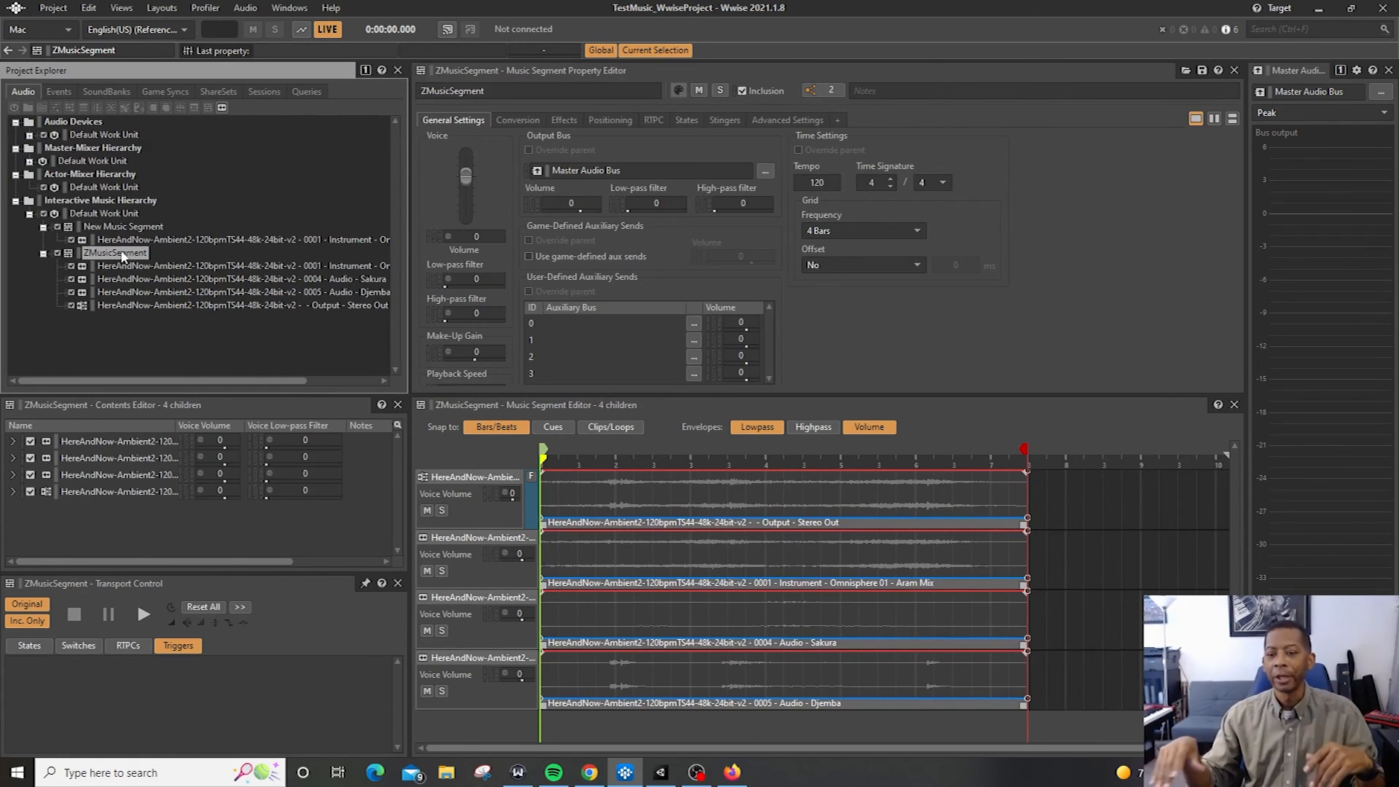